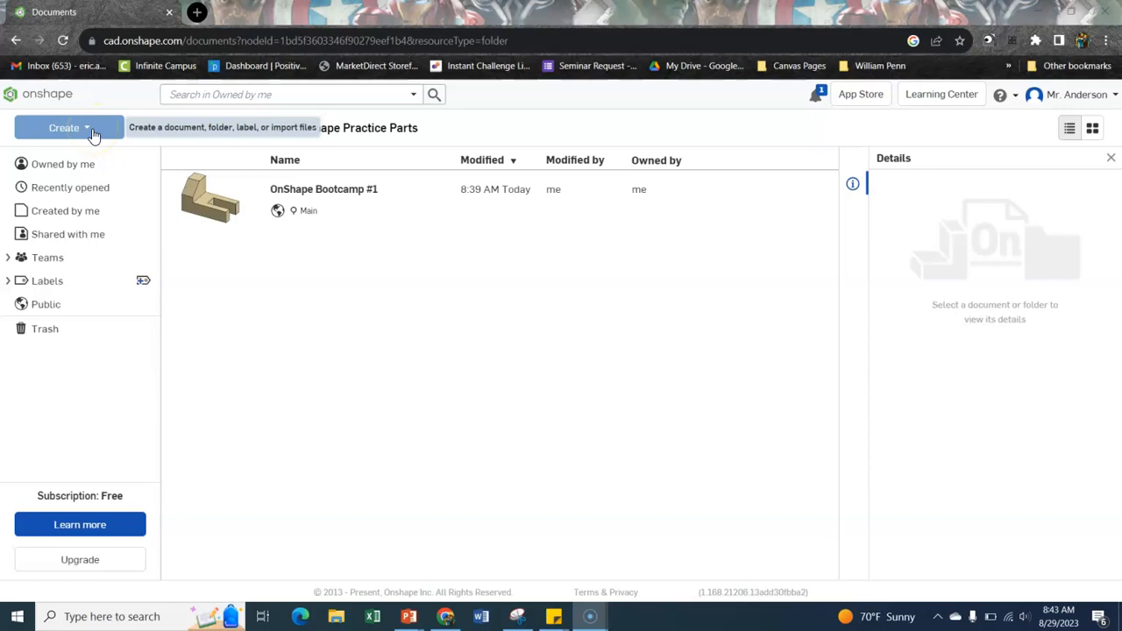
# Create a new public document named "OnShape Bootcamp #2" in the OnShape Practice Parts folder.
pyautogui.click(92, 130)
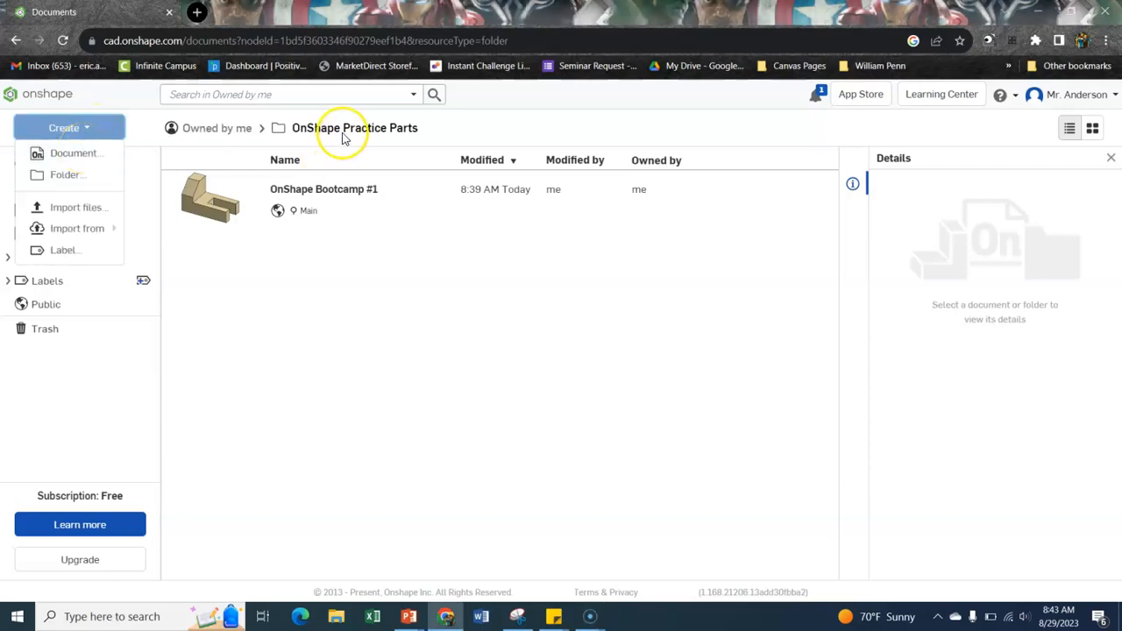
pyautogui.click(83, 154)
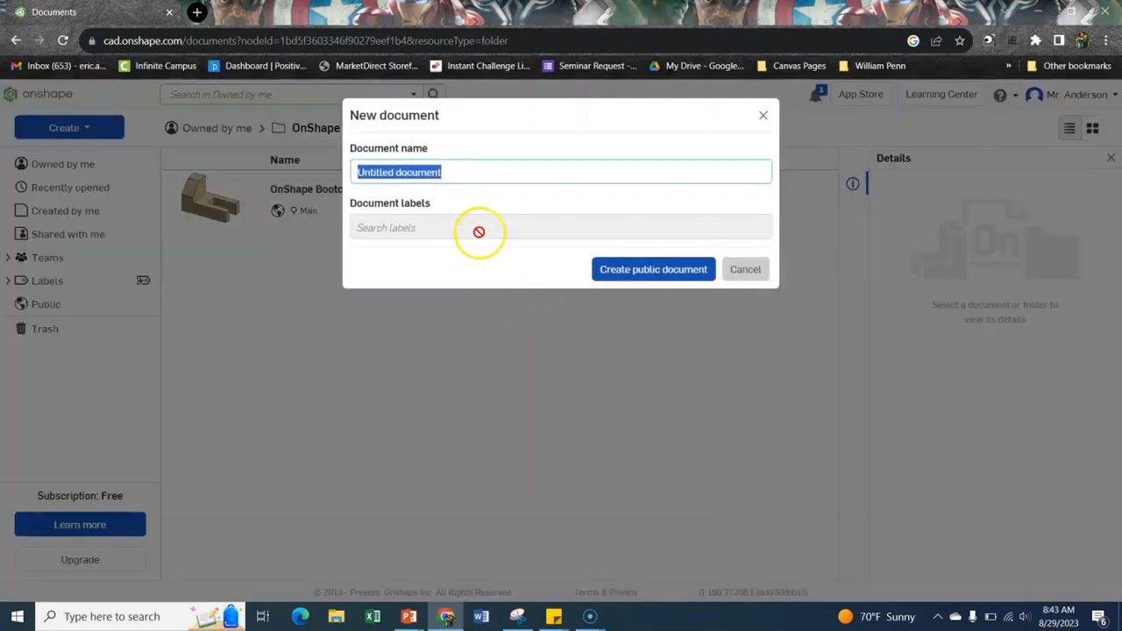
pyautogui.write('OnShape Bootcamp #2')
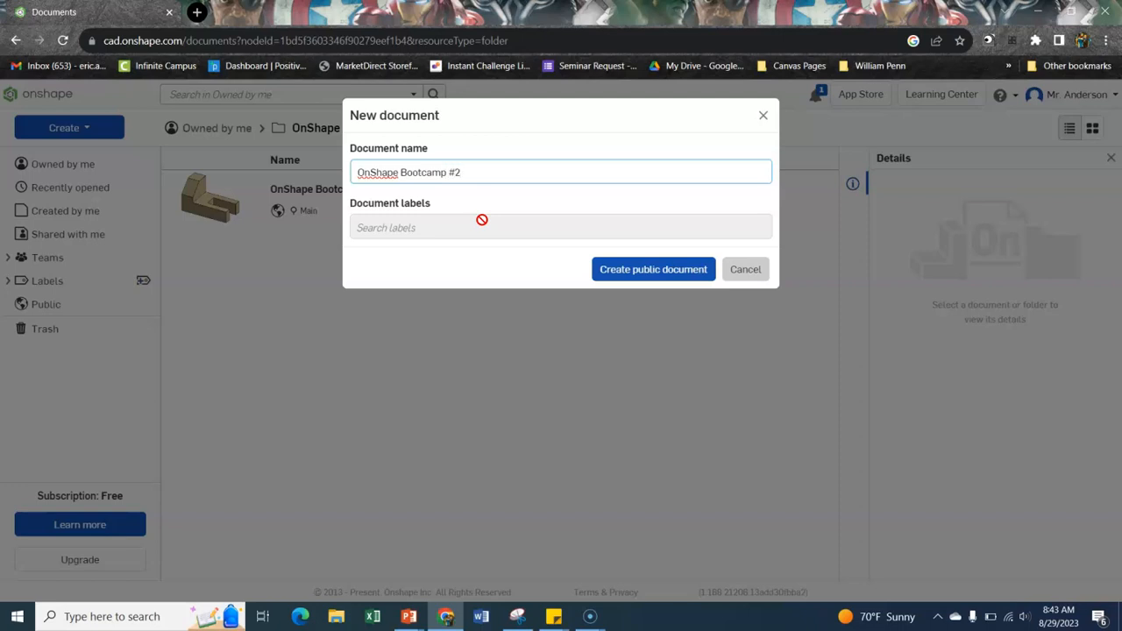
pyautogui.press('Return')
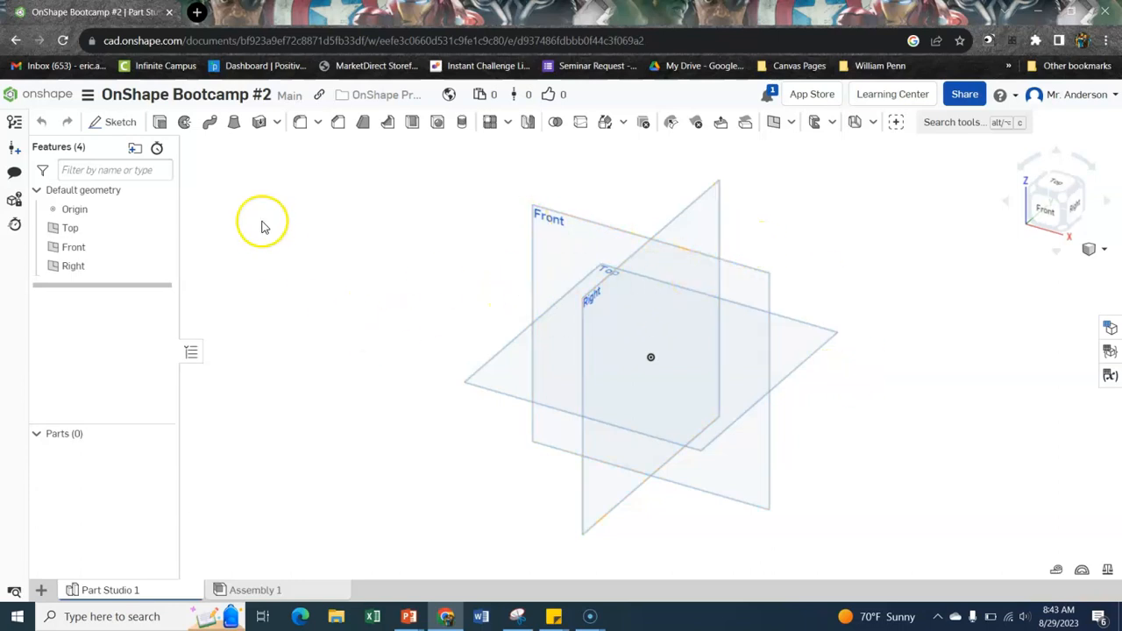
# Set the workspace's default length unit to centimeters.
pyautogui.click(87, 97)
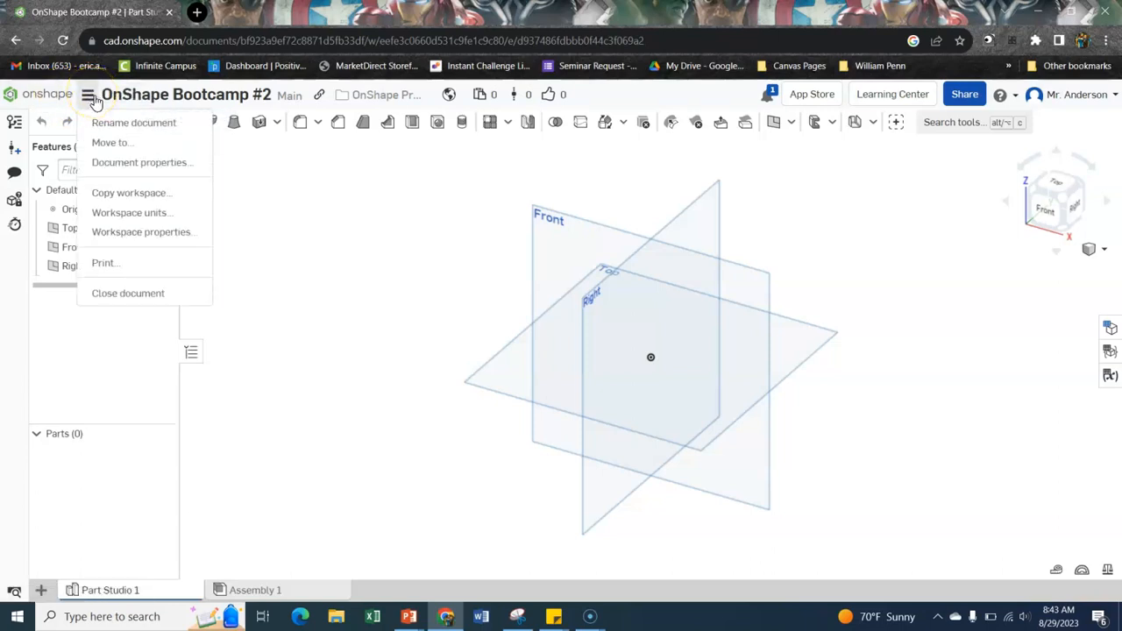
pyautogui.click(130, 212)
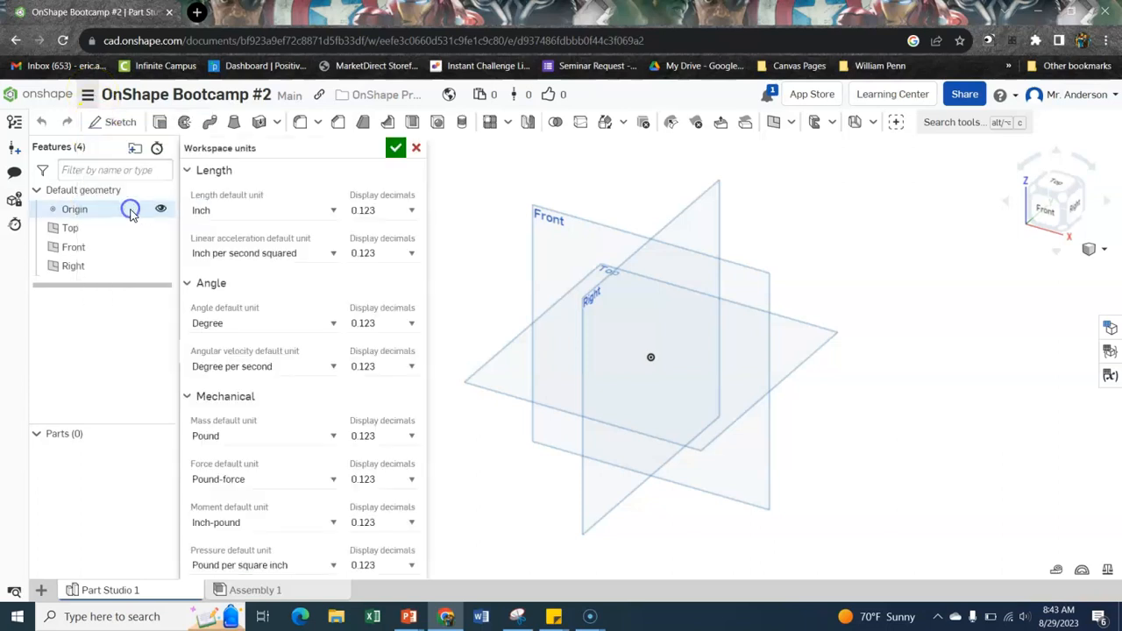
pyautogui.click(318, 212)
pyautogui.click(296, 226)
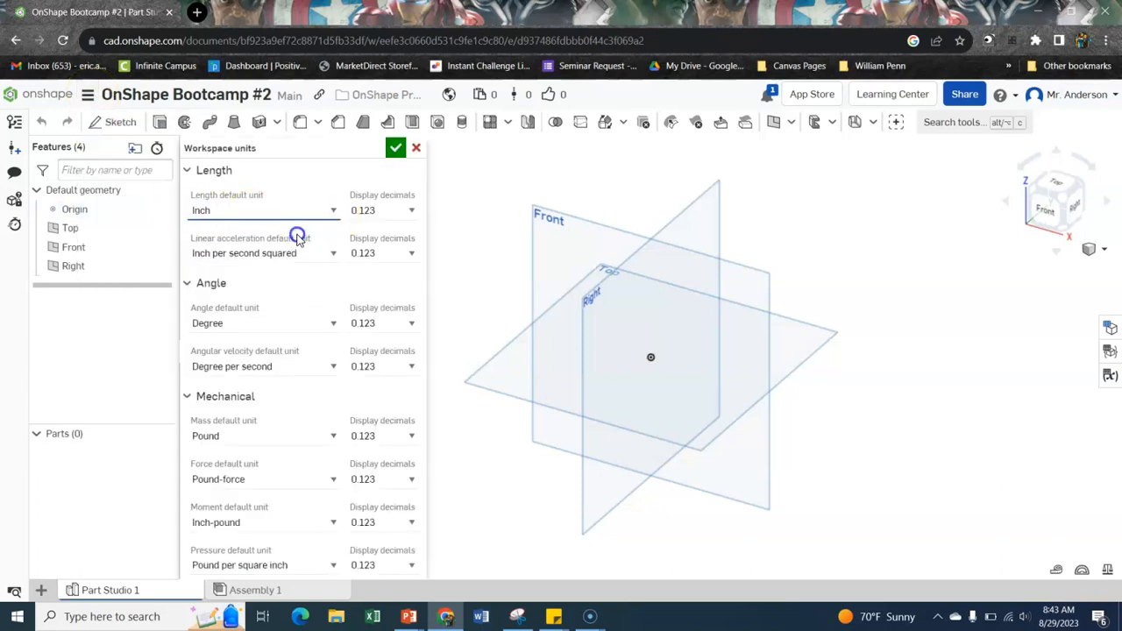
pyautogui.click(394, 149)
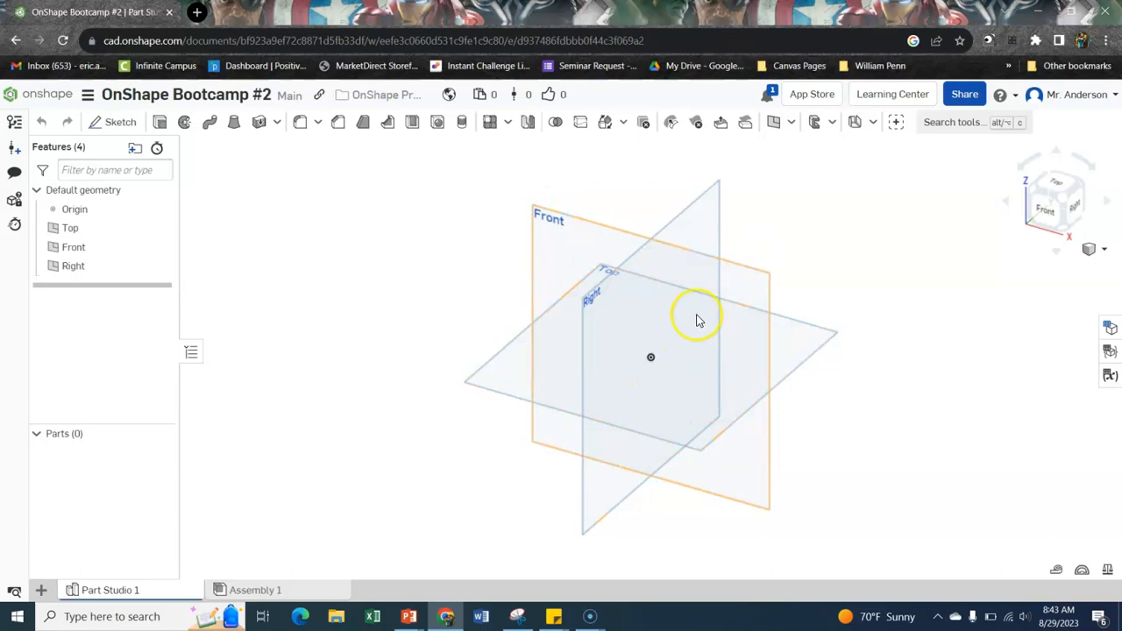
# Start a sketch on the Front plane and draw a center point rectangle about 11.5 by 4.6 cm centered on the origin.
pyautogui.click(556, 223)
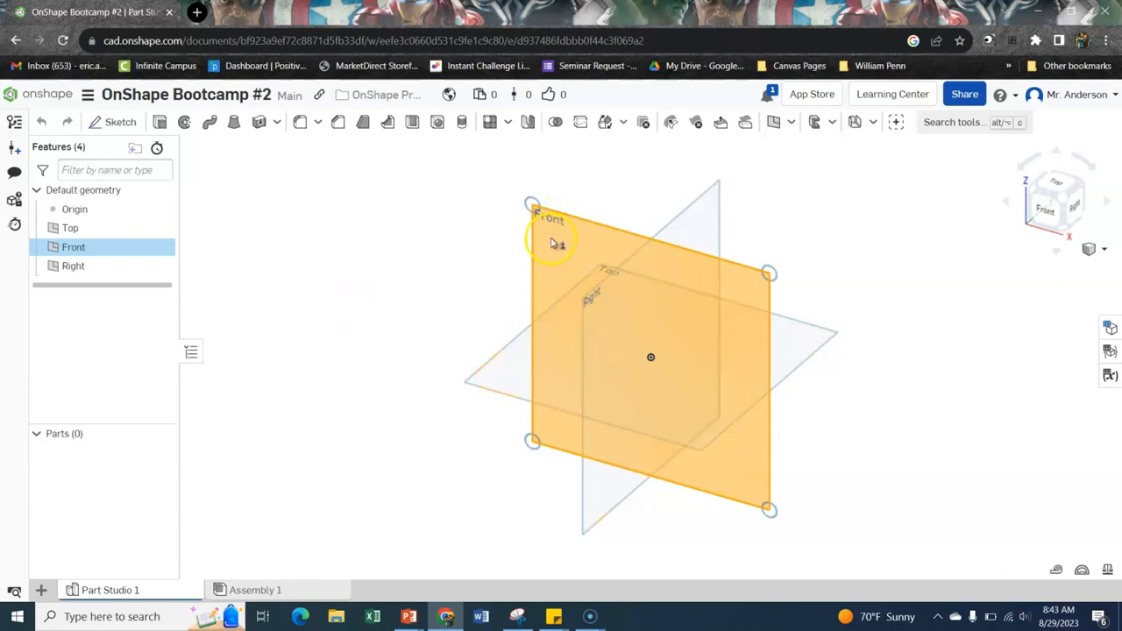
pyautogui.click(117, 127)
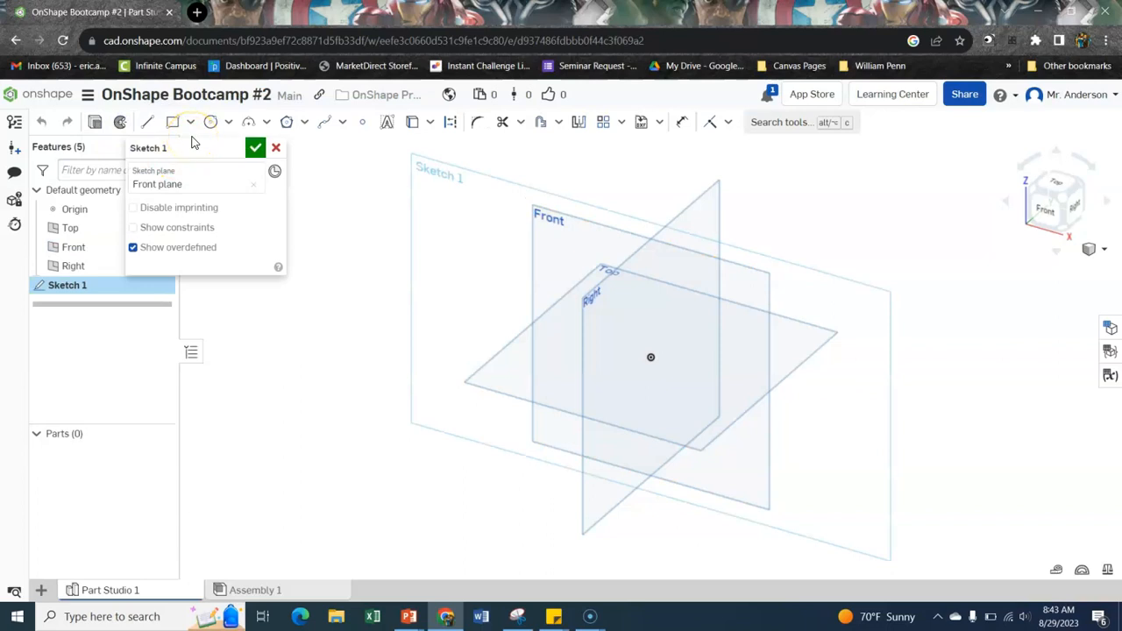
pyautogui.click(190, 124)
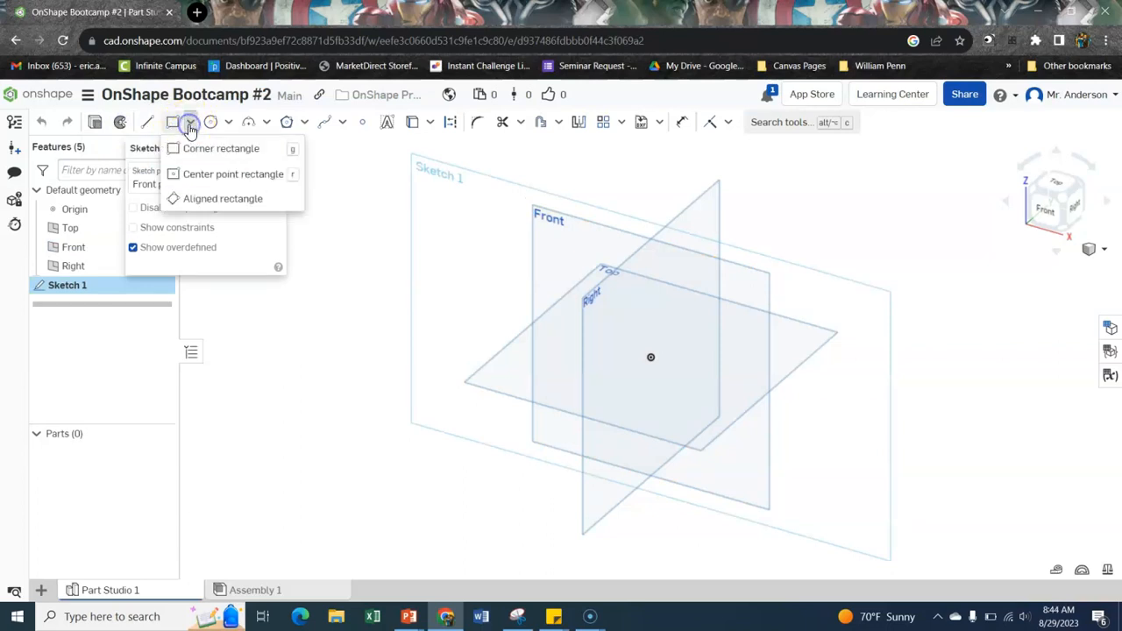
pyautogui.click(194, 174)
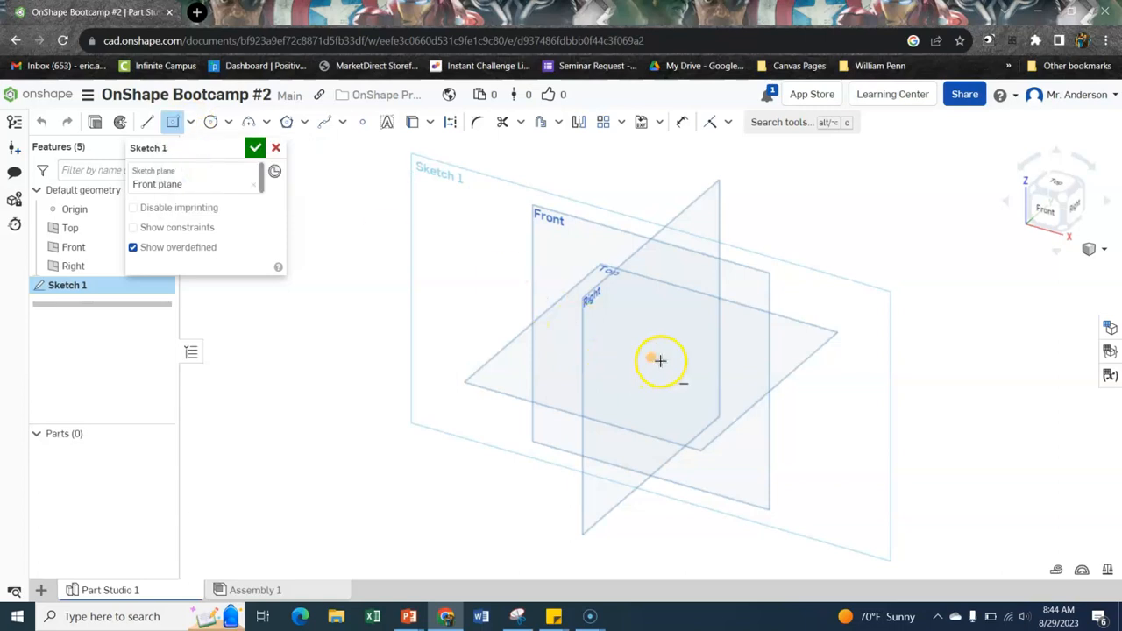
pyautogui.click(1045, 211)
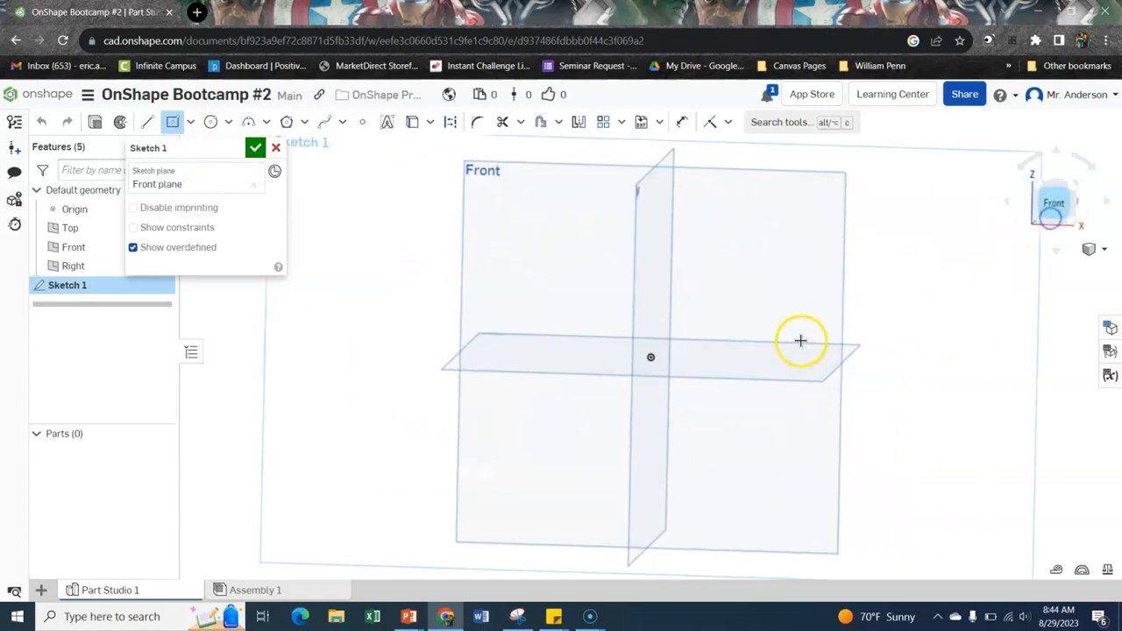
pyautogui.click(651, 358)
pyautogui.click(812, 422)
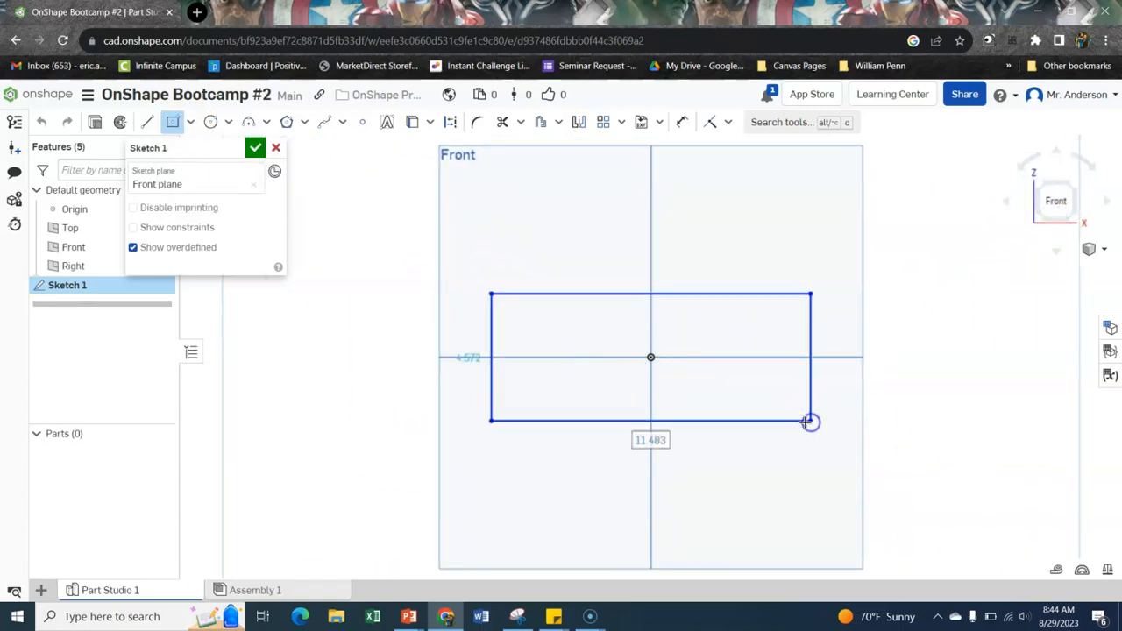
# Dimension the rectangle 4 cm high and 16 cm wide, and finish the sketch.
pyautogui.click(683, 122)
pyautogui.click(492, 339)
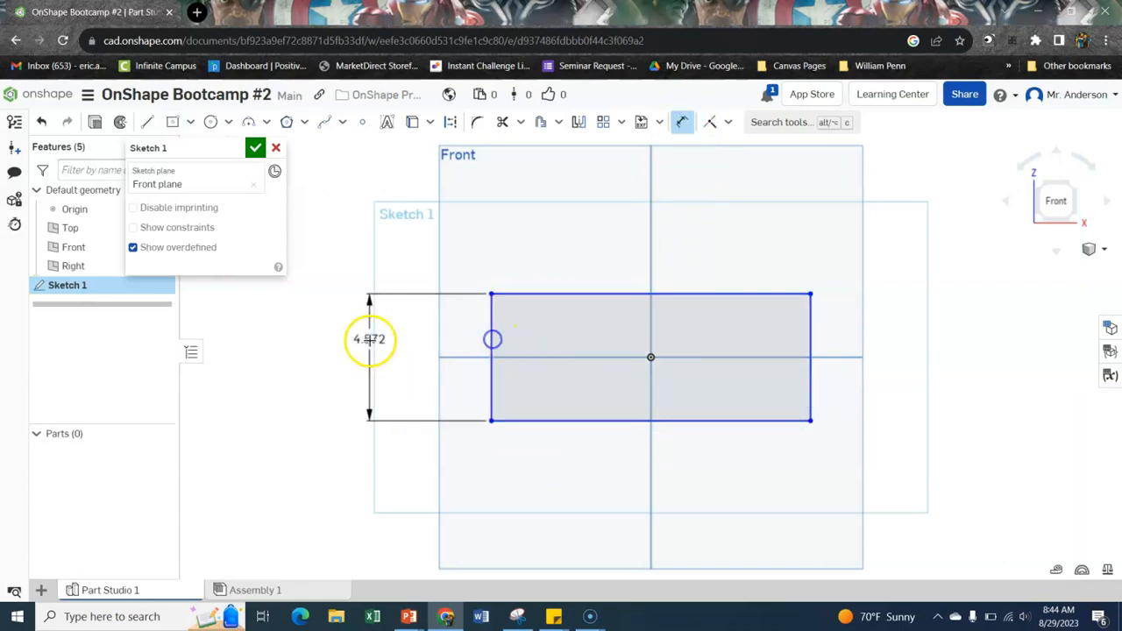
pyautogui.click(327, 349)
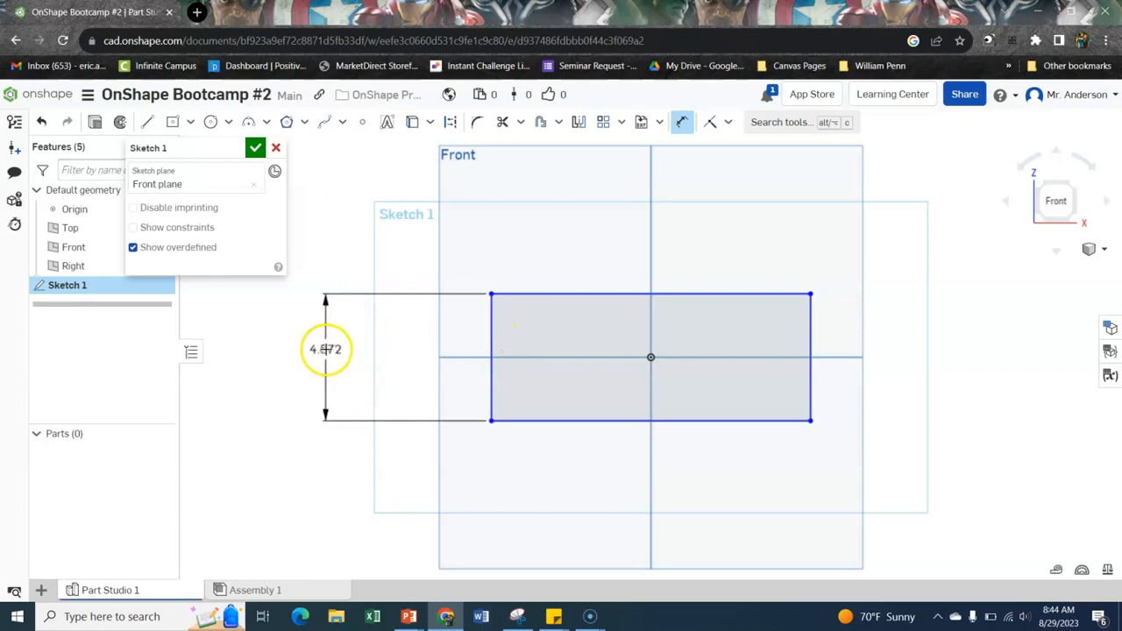
pyautogui.write('4')
pyautogui.press('Return')
pyautogui.click(541, 413)
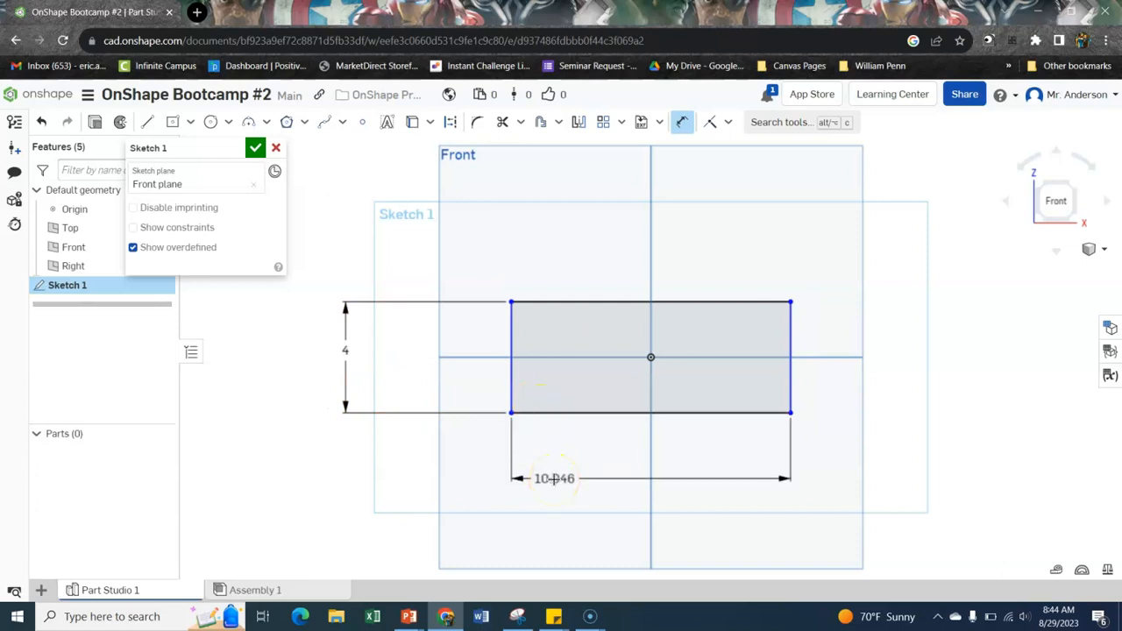
pyautogui.click(571, 489)
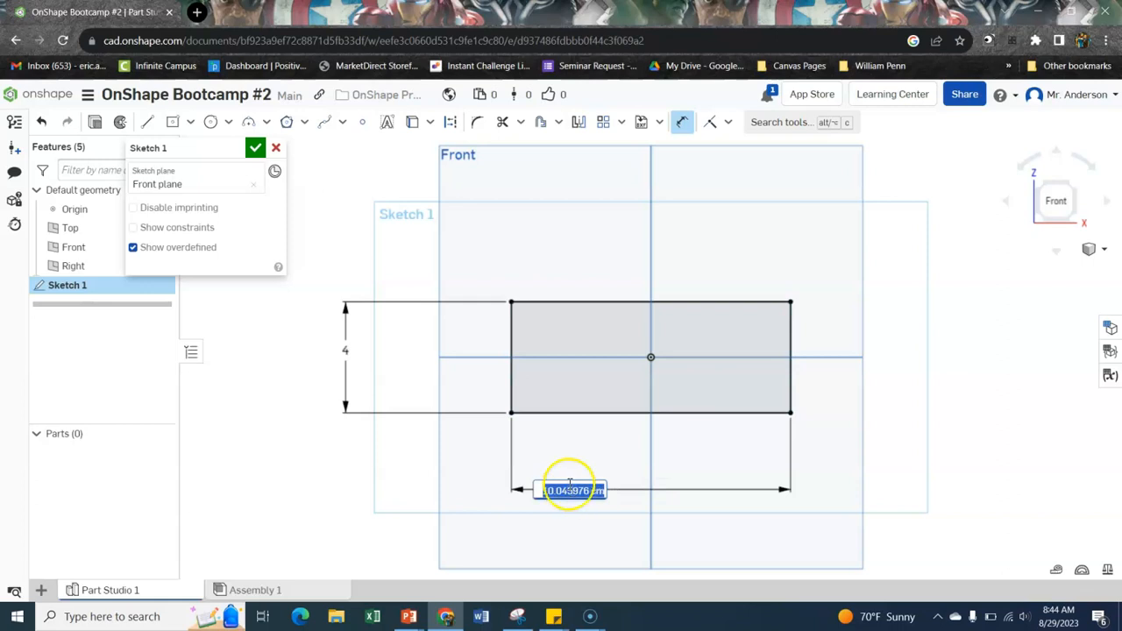
pyautogui.write('16')
pyautogui.press('Return')
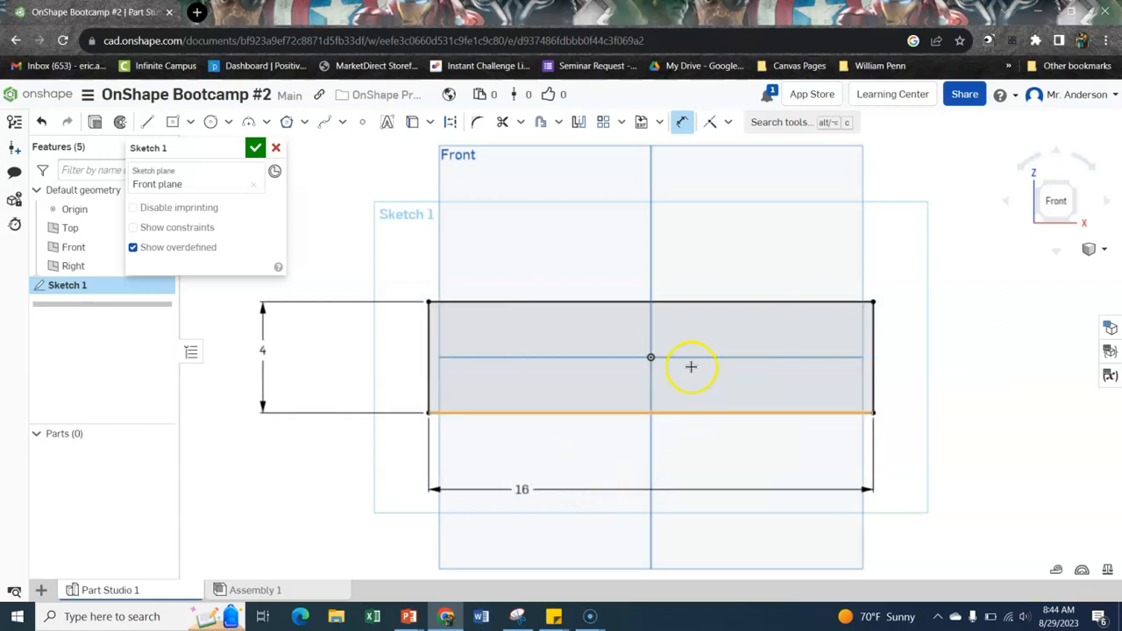
pyautogui.click(255, 147)
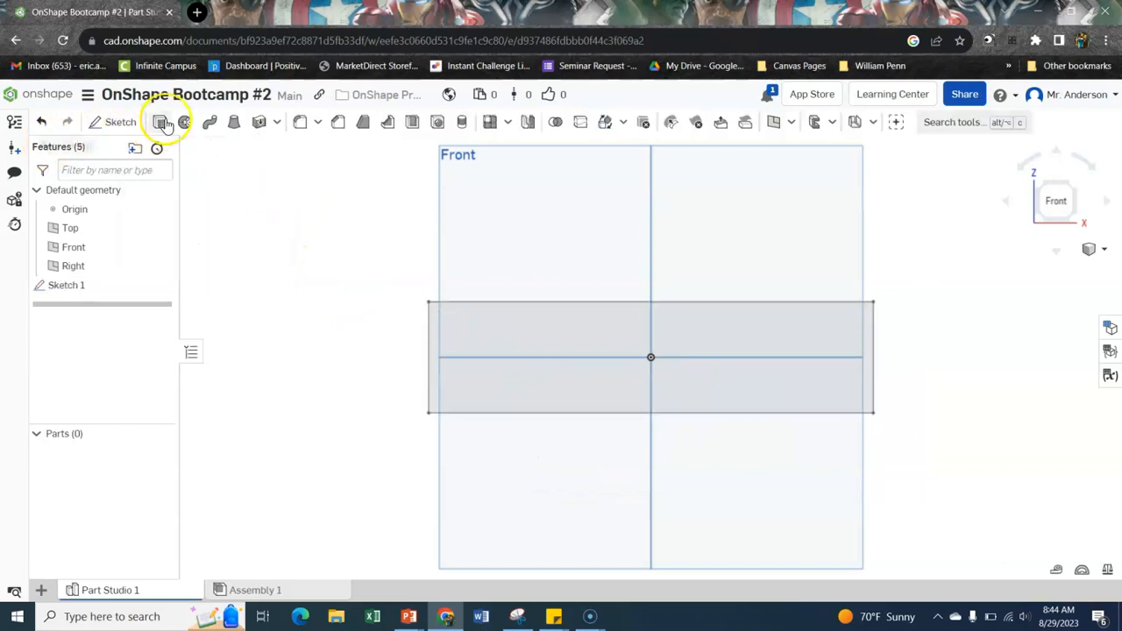
# Extrude the rectangle symmetrically as a new solid with a total depth of 8 cm.
pyautogui.click(1087, 250)
pyautogui.click(1021, 268)
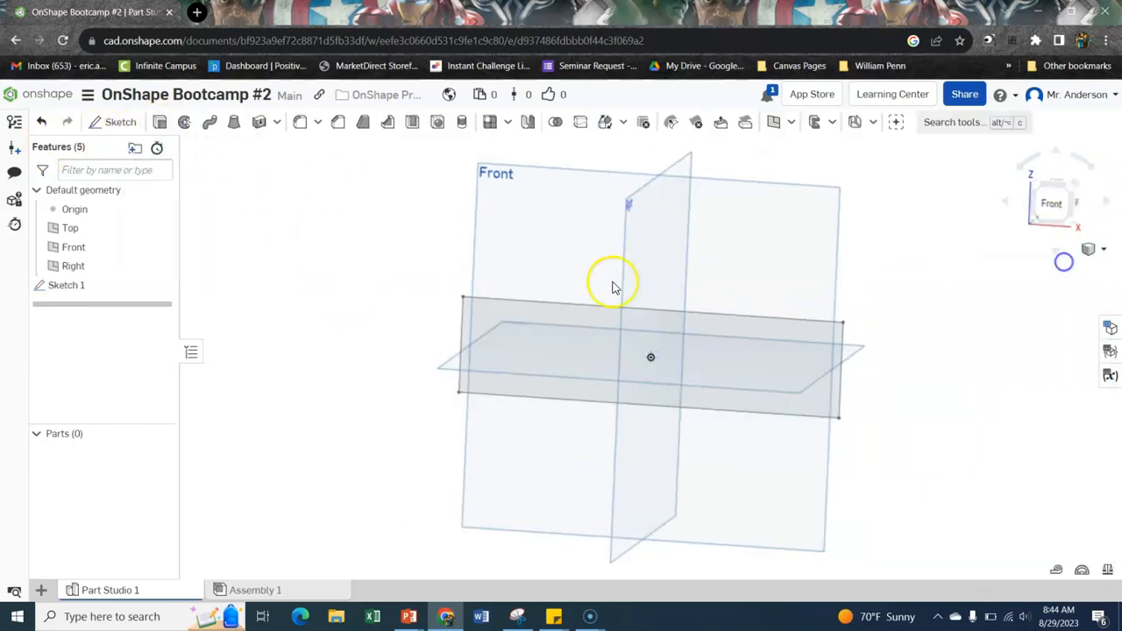
pyautogui.click(160, 125)
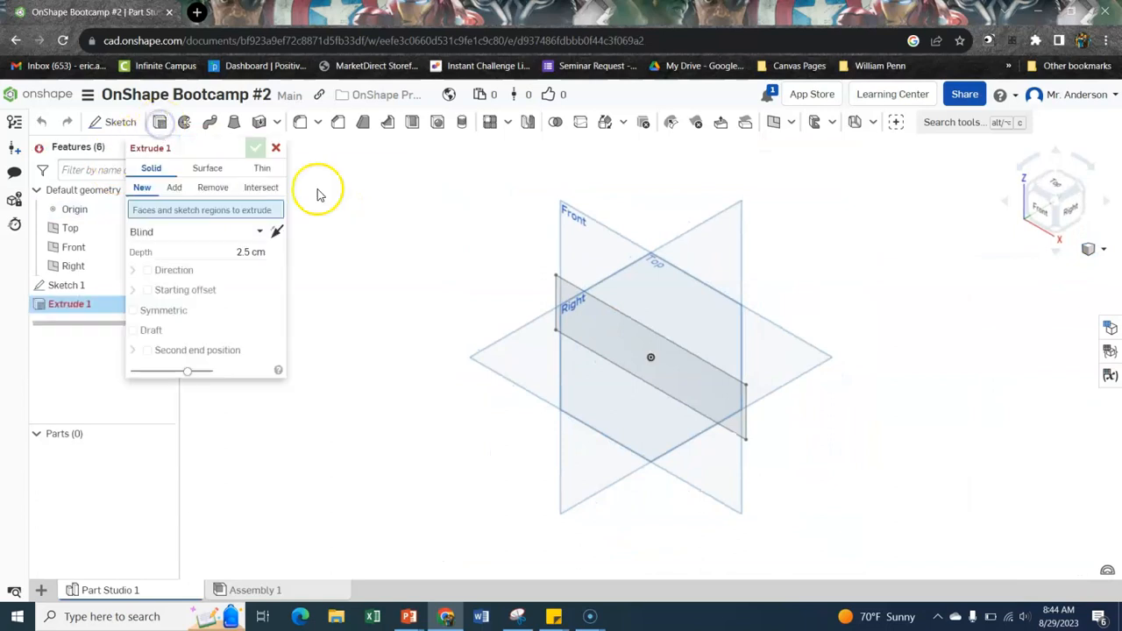
pyautogui.click(681, 355)
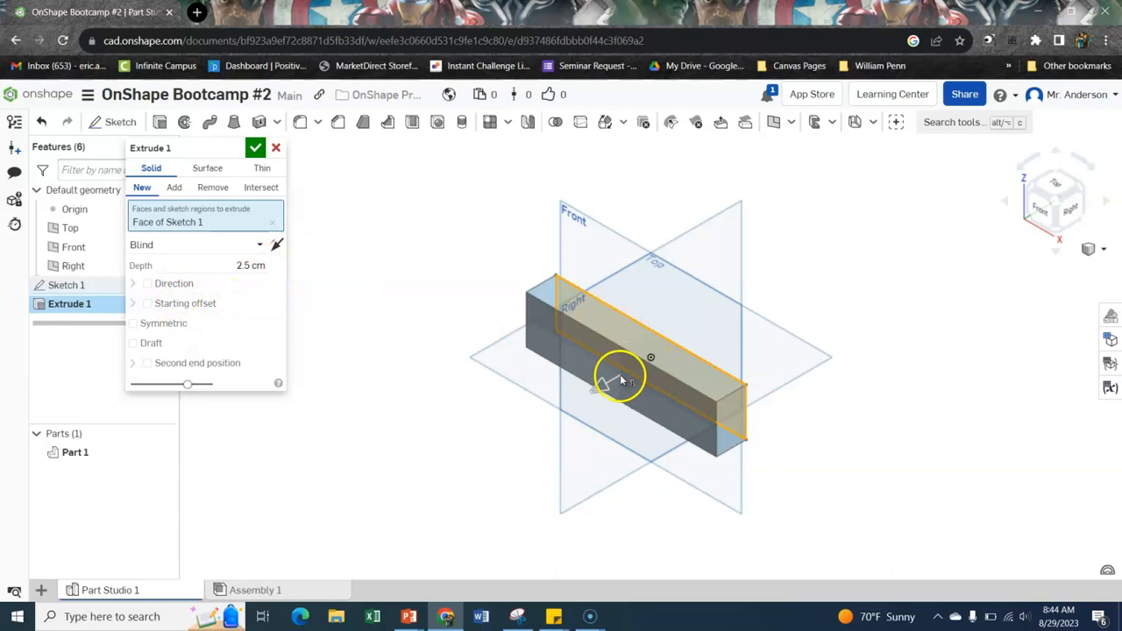
pyautogui.moveTo(599, 389)
pyautogui.mouseDown()
pyautogui.moveTo(523, 421)
pyautogui.moveTo(781, 289)
pyautogui.moveTo(602, 377)
pyautogui.mouseUp()
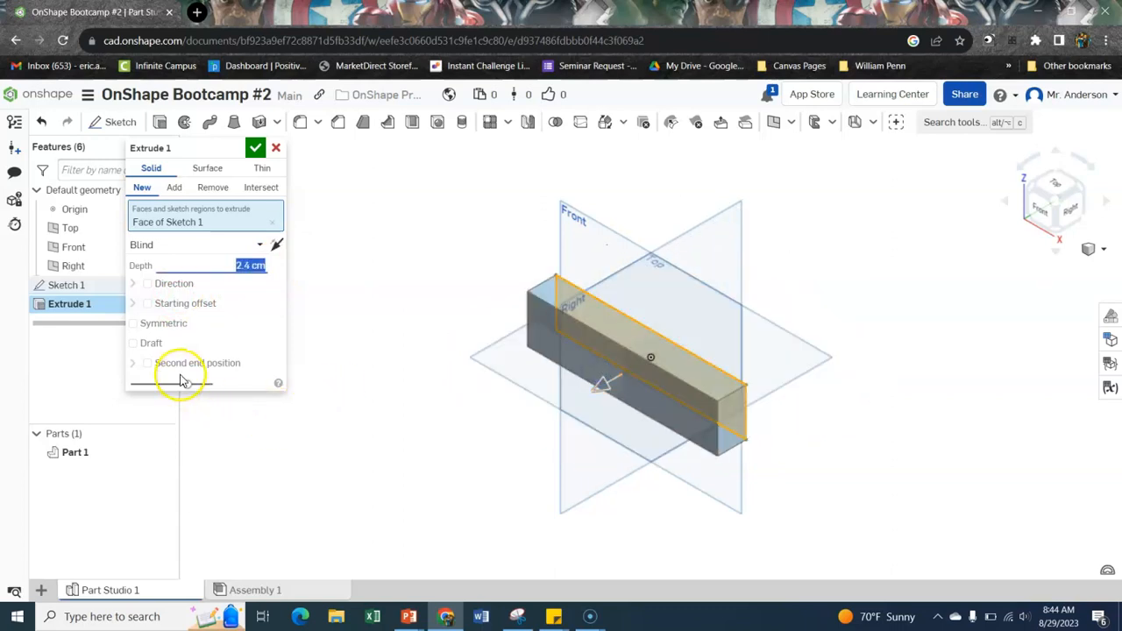
pyautogui.click(133, 324)
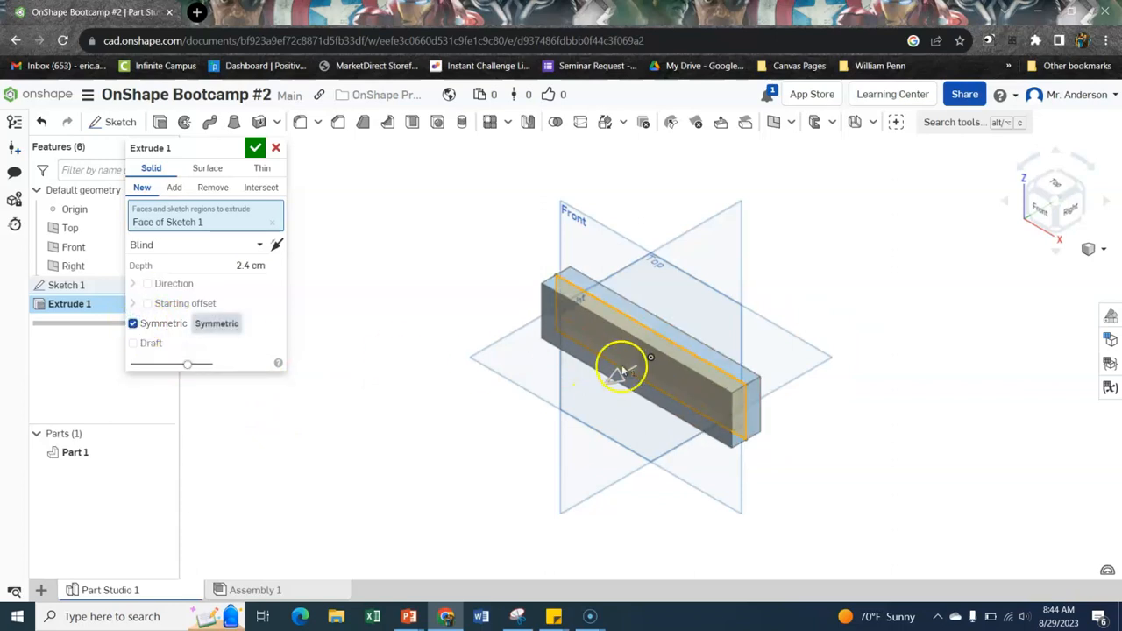
pyautogui.click(235, 272)
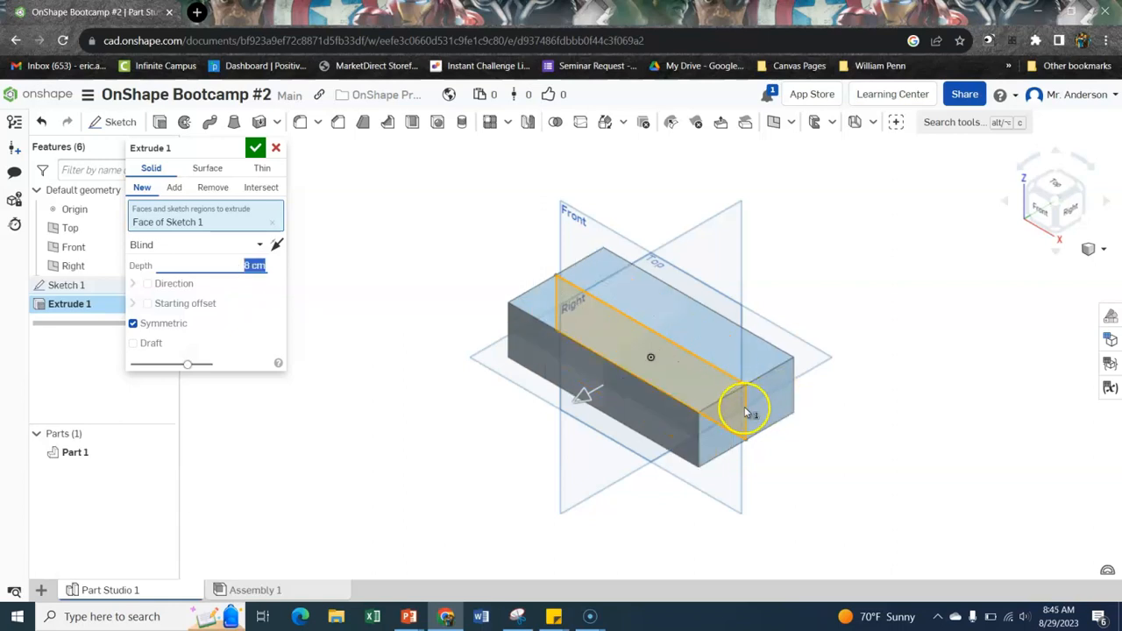
pyautogui.click(255, 147)
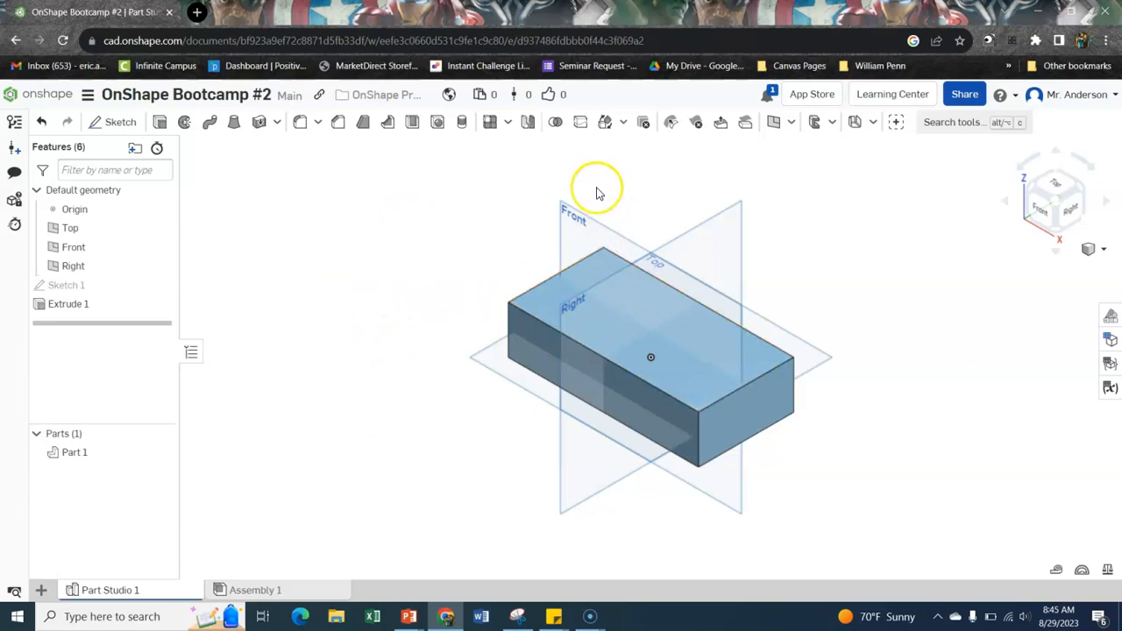
# Sketch a corner rectangle about 6.4 by 2.3 cm on the block's top face, starting at its back-left corner.
pyautogui.click(540, 305)
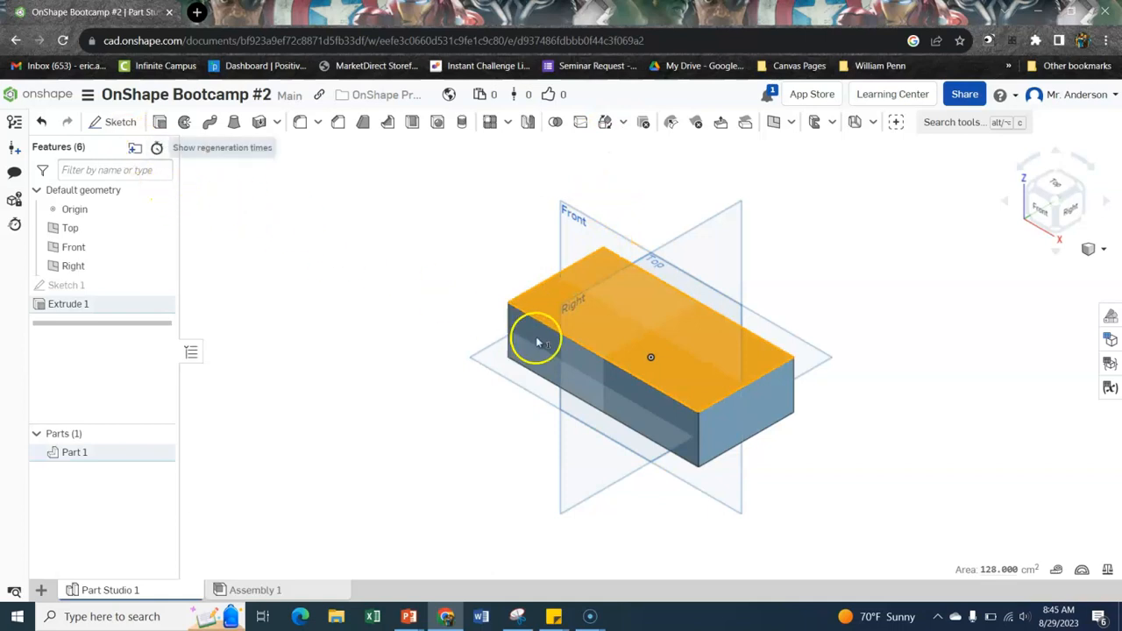
pyautogui.click(121, 127)
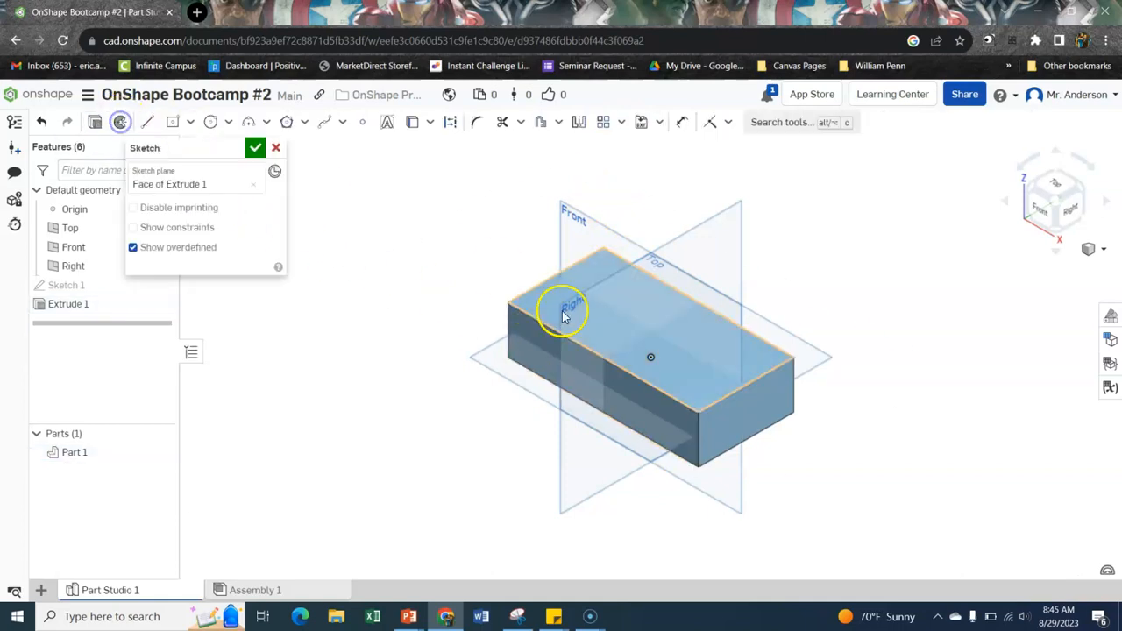
pyautogui.click(1057, 187)
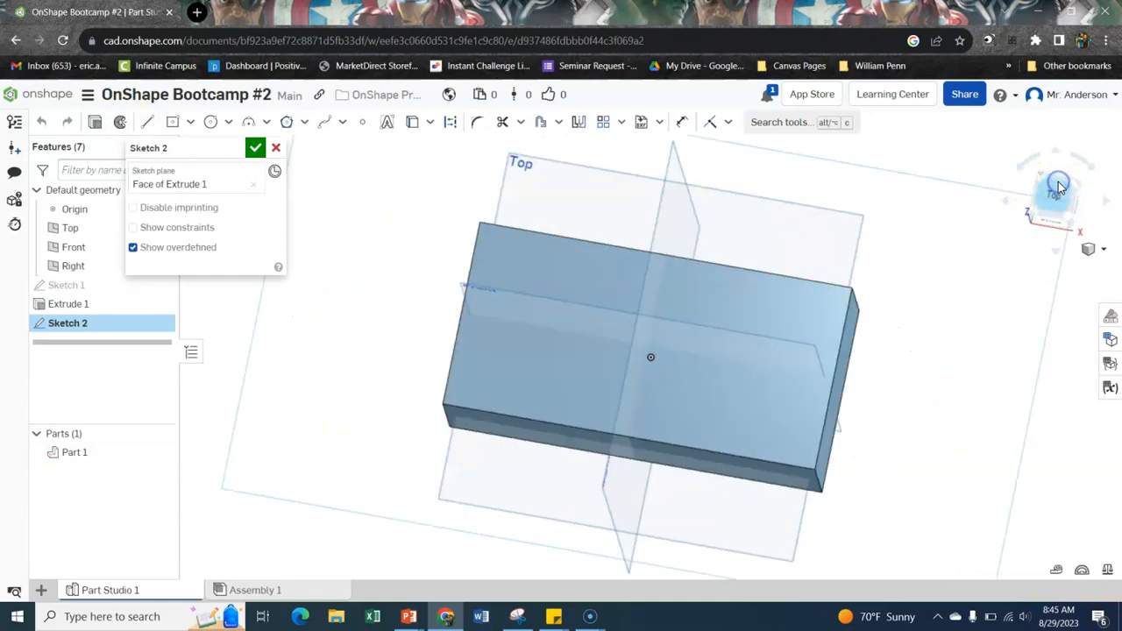
pyautogui.click(192, 127)
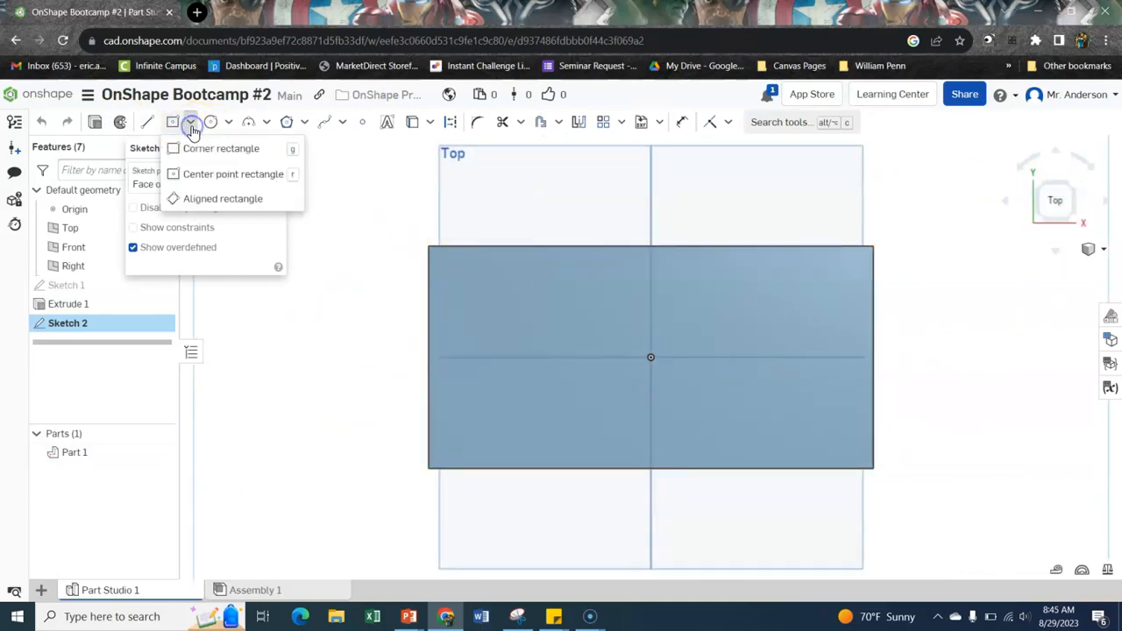
pyautogui.click(203, 148)
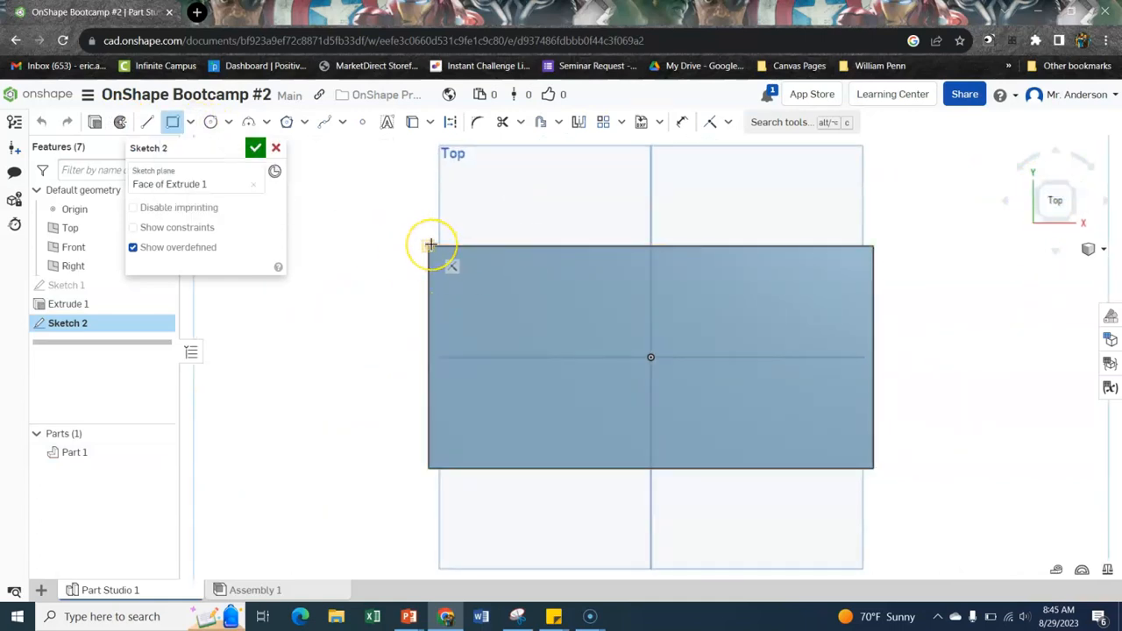
pyautogui.click(430, 244)
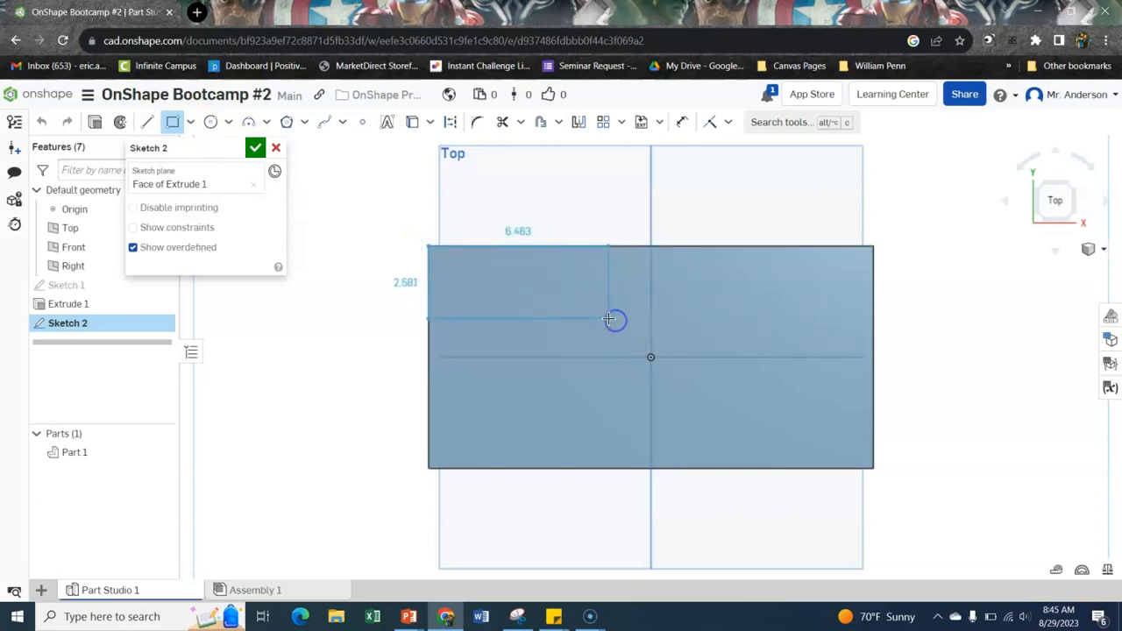
pyautogui.click(605, 310)
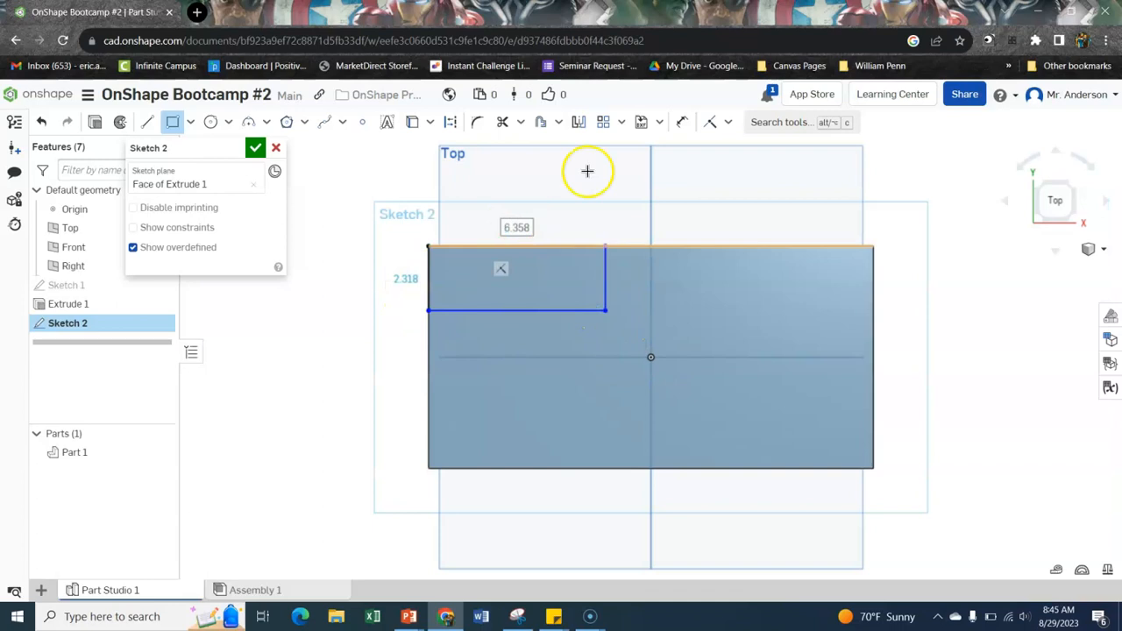
# Dimension the rectangle on the block's top face 4 cm deep and 10 cm wide, and finish the sketch.
pyautogui.click(684, 126)
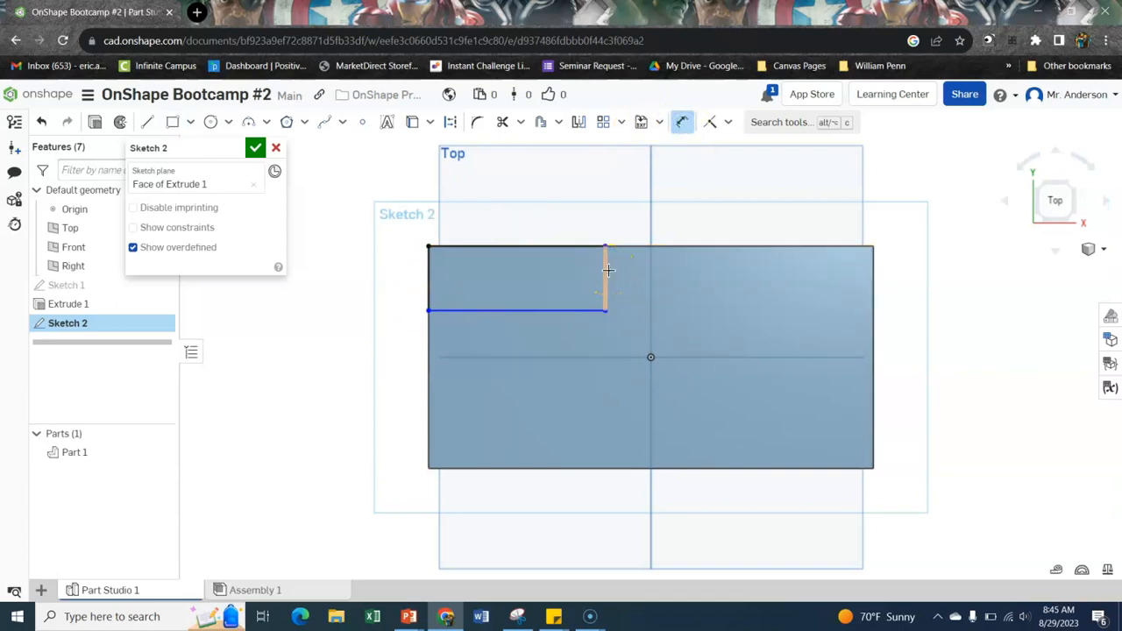
pyautogui.moveTo(607, 270); pyautogui.dragTo(750, 286)
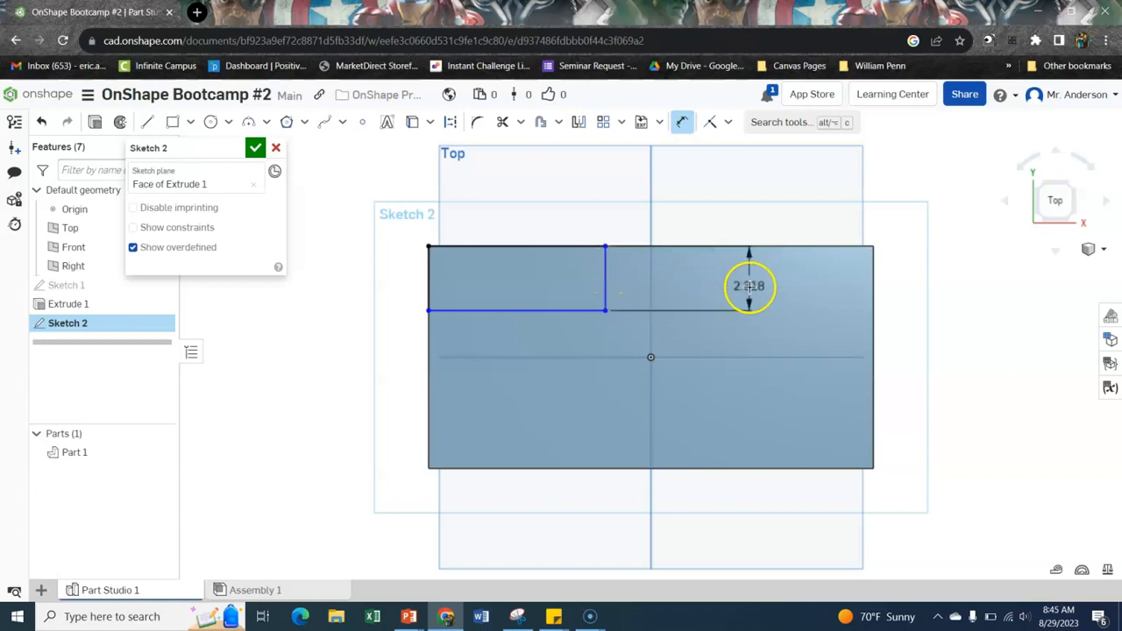
pyautogui.click(749, 286)
pyautogui.write('4')
pyautogui.press('Return')
pyautogui.click(542, 358)
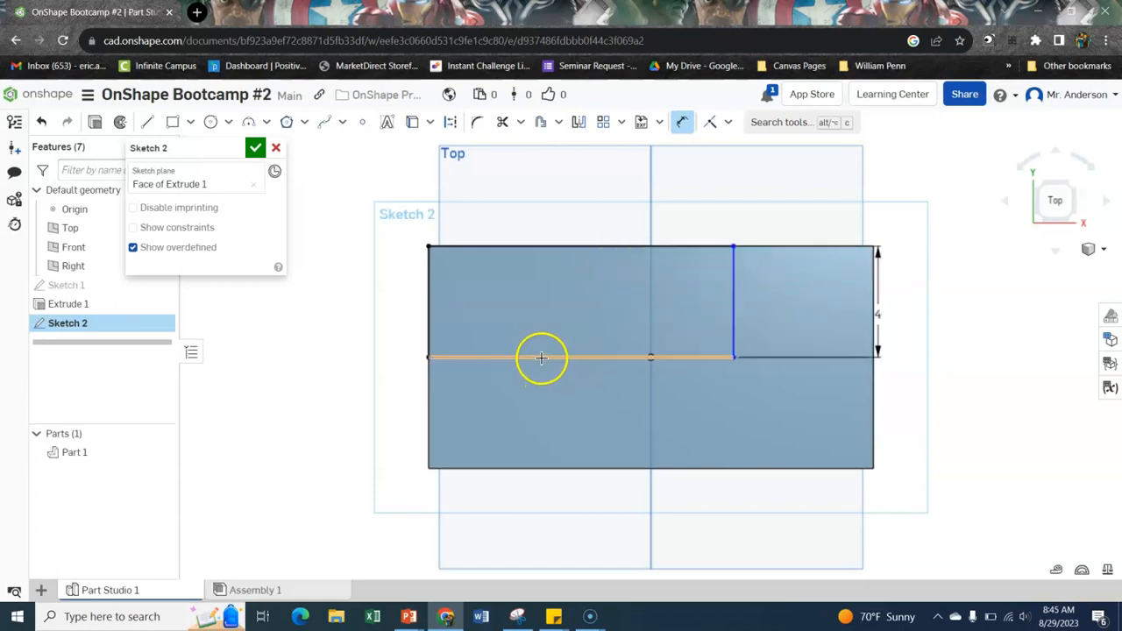
pyautogui.click(544, 424)
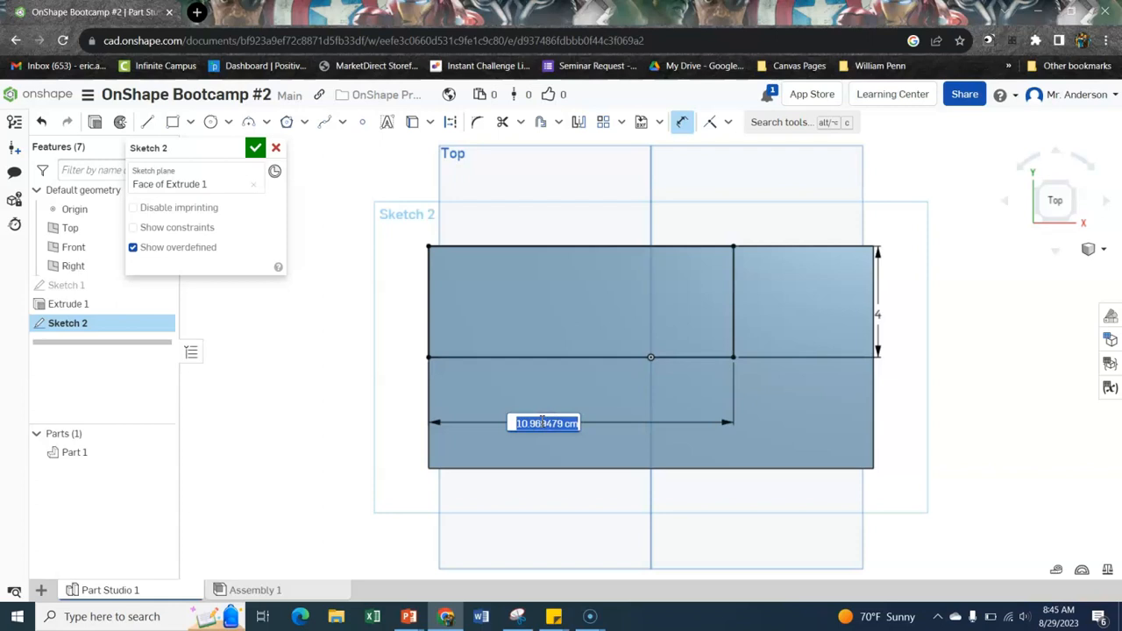
pyautogui.write('10')
pyautogui.press('Return')
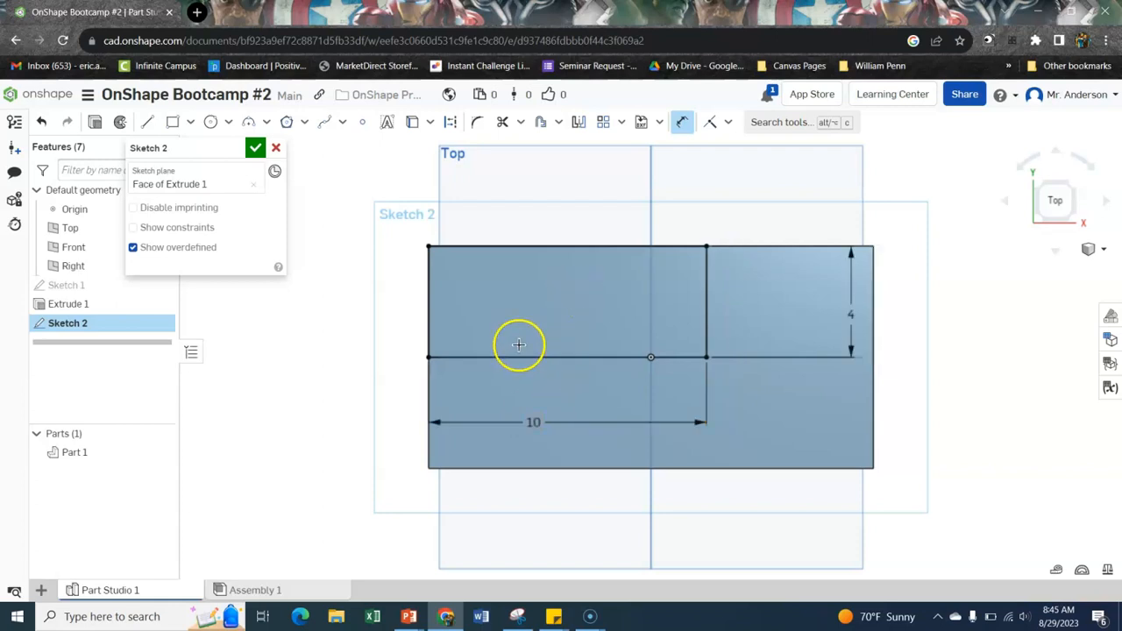
pyautogui.click(254, 148)
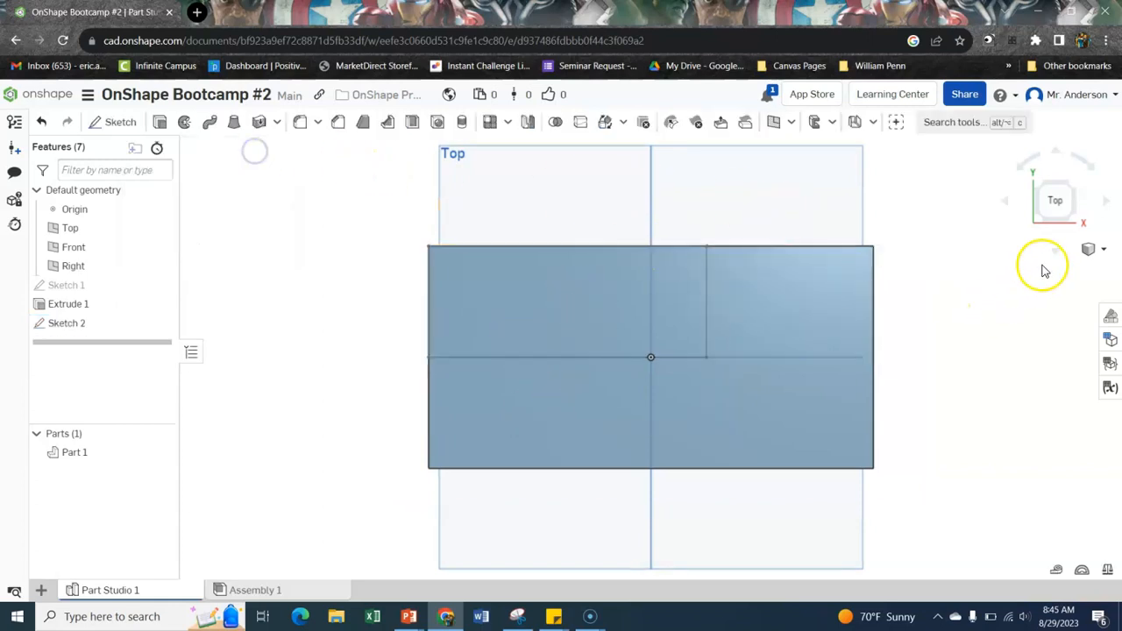
# Extrude the 10 × 4 cm rectangle upward 6 cm, adding it to the existing block.
pyautogui.click(1089, 250)
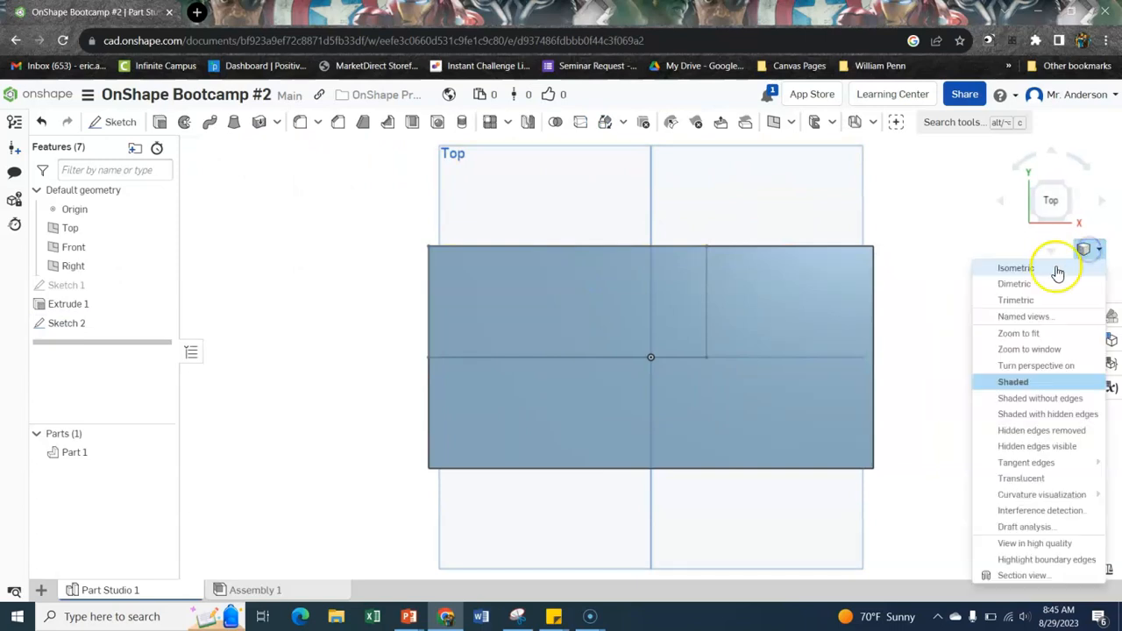
pyautogui.click(1065, 267)
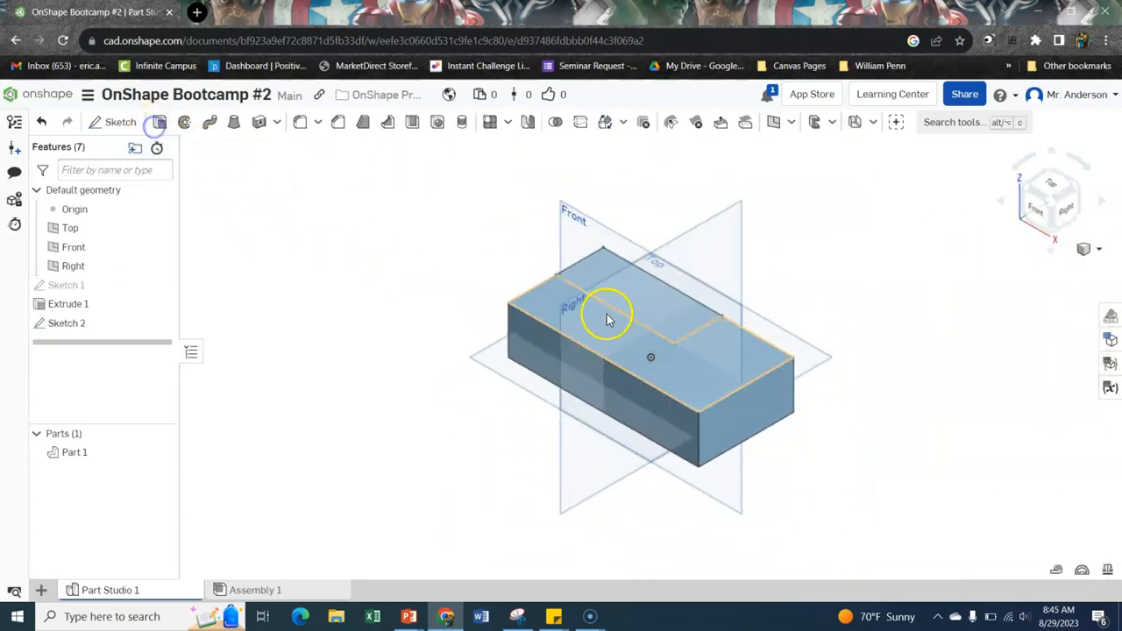
pyautogui.click(591, 272)
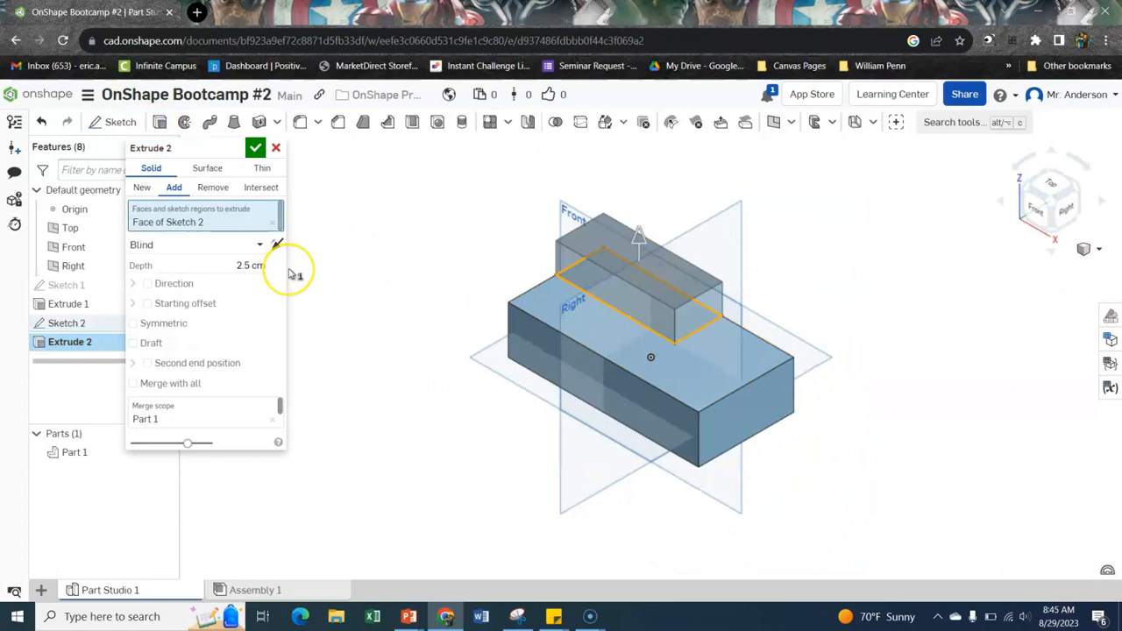
pyautogui.click(238, 257)
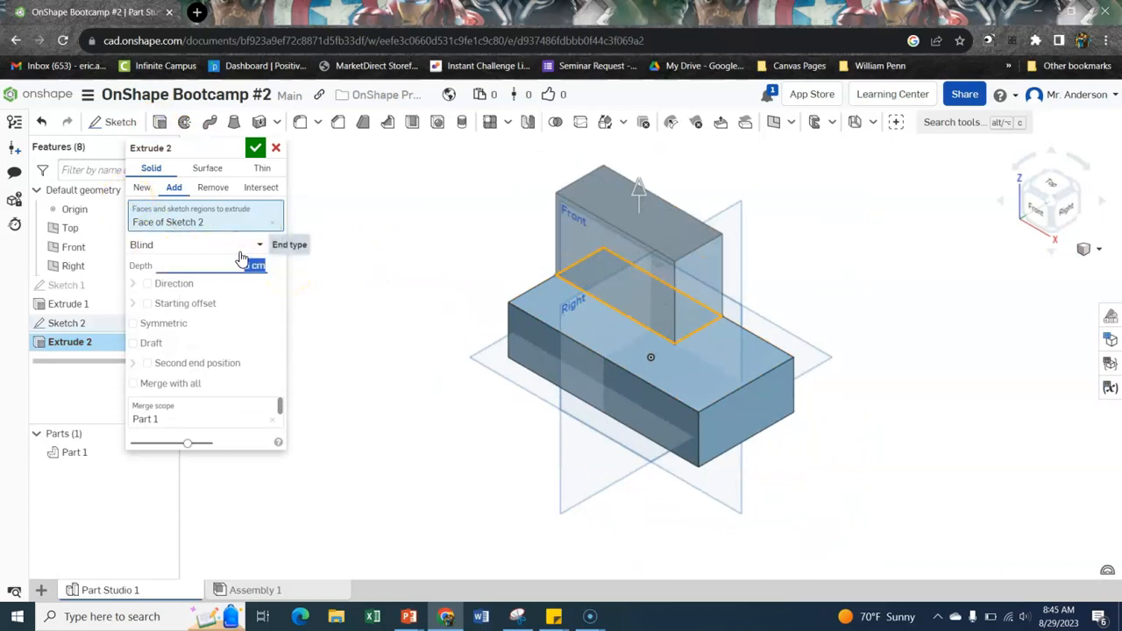
pyautogui.click(258, 146)
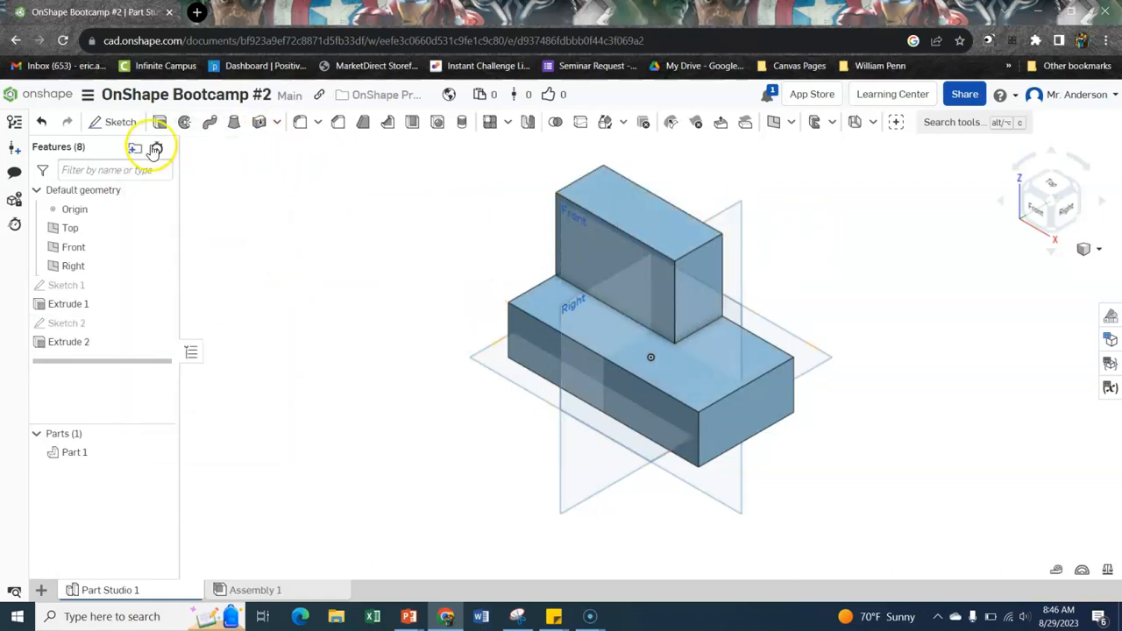
# Sketch a triangle about 2 cm high with a sloped side of about 4.4 cm at the upper-right corner of the raised block's front face.
pyautogui.click(106, 121)
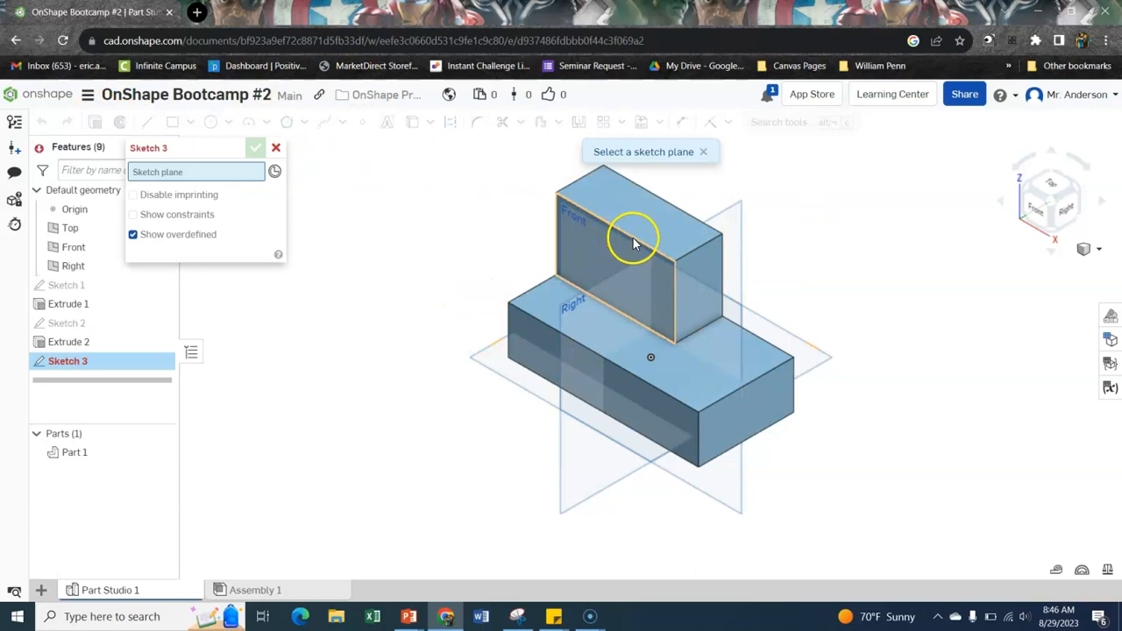
pyautogui.click(601, 228)
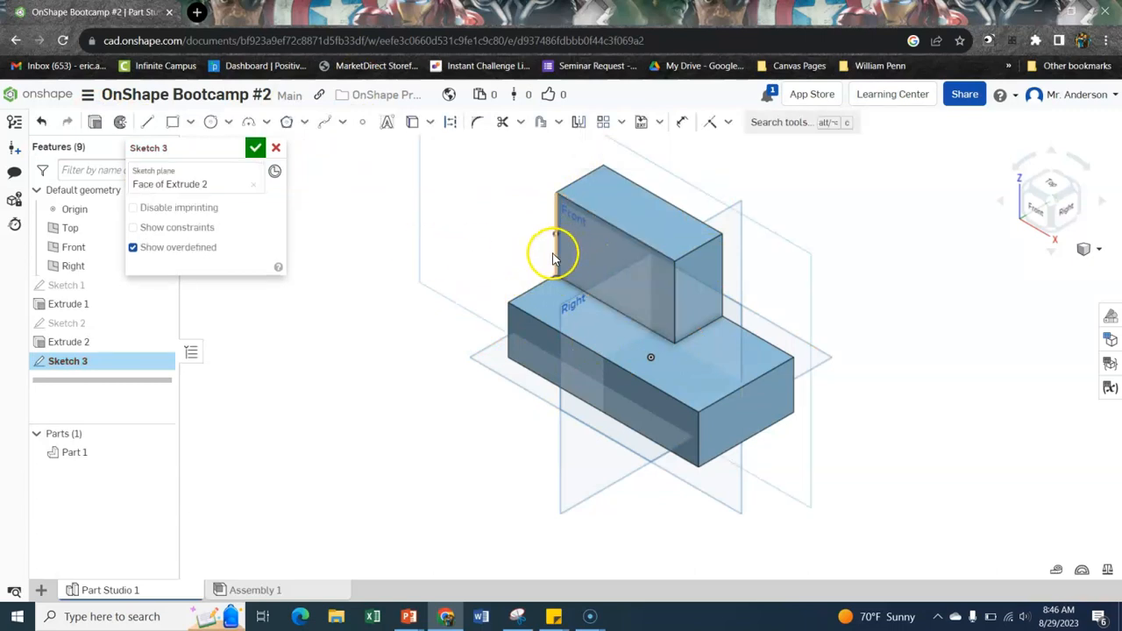
pyautogui.rightClick(589, 261)
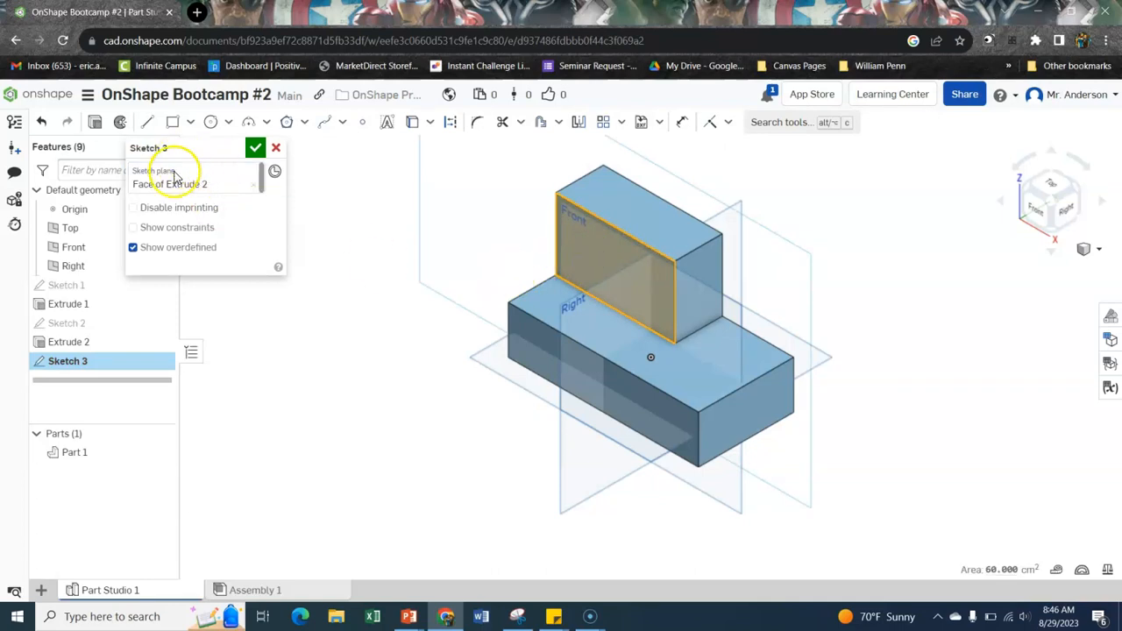
pyautogui.click(1030, 211)
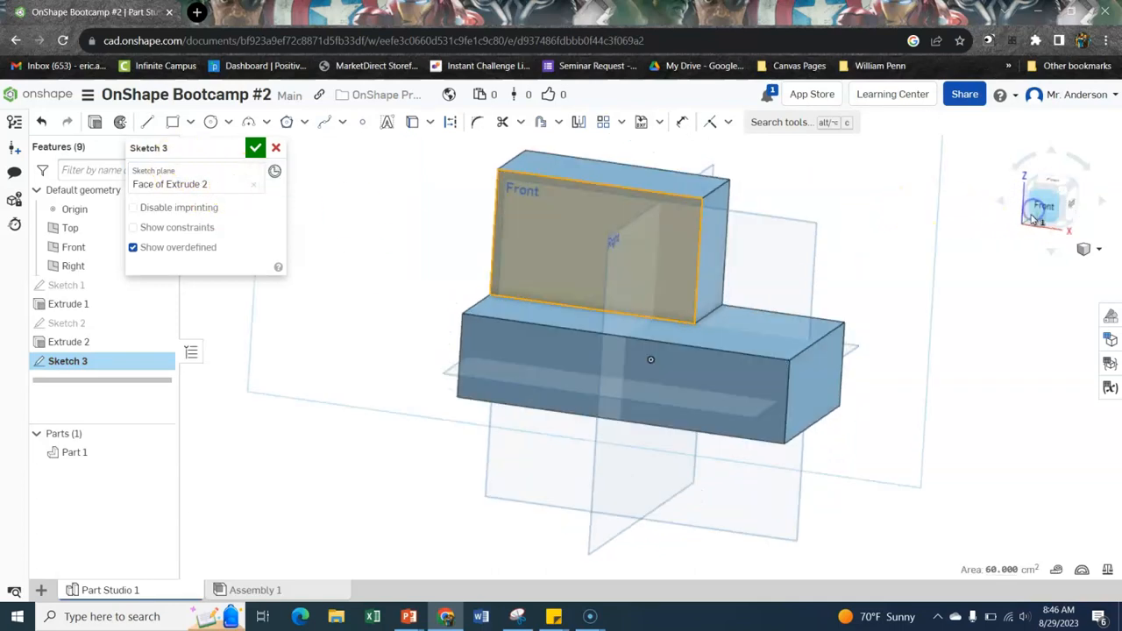
pyautogui.click(146, 122)
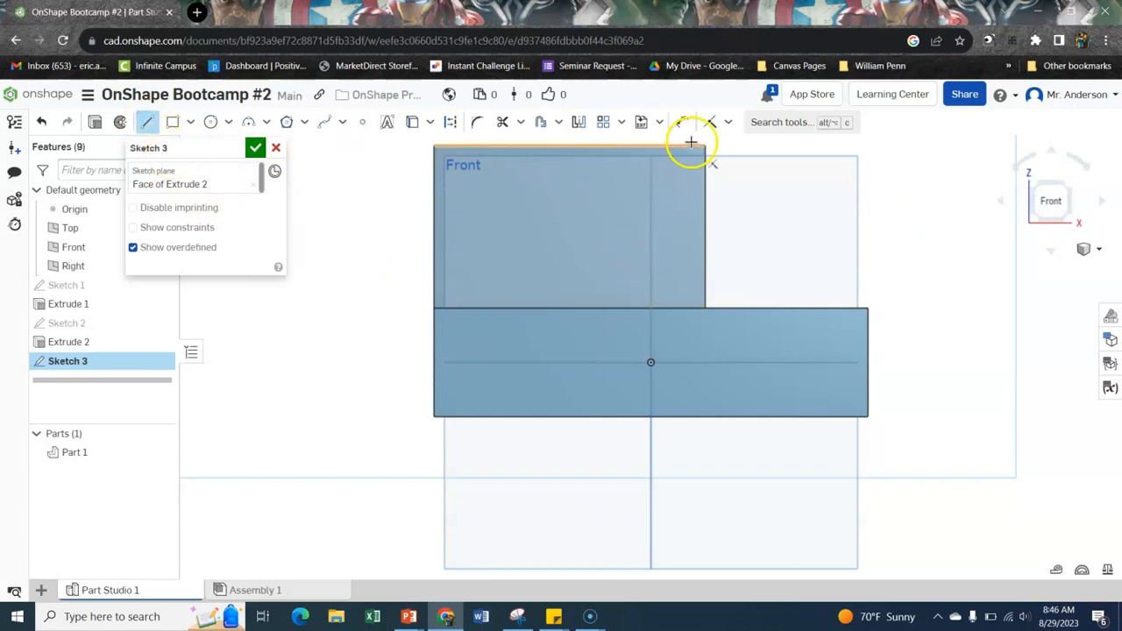
pyautogui.click(602, 146)
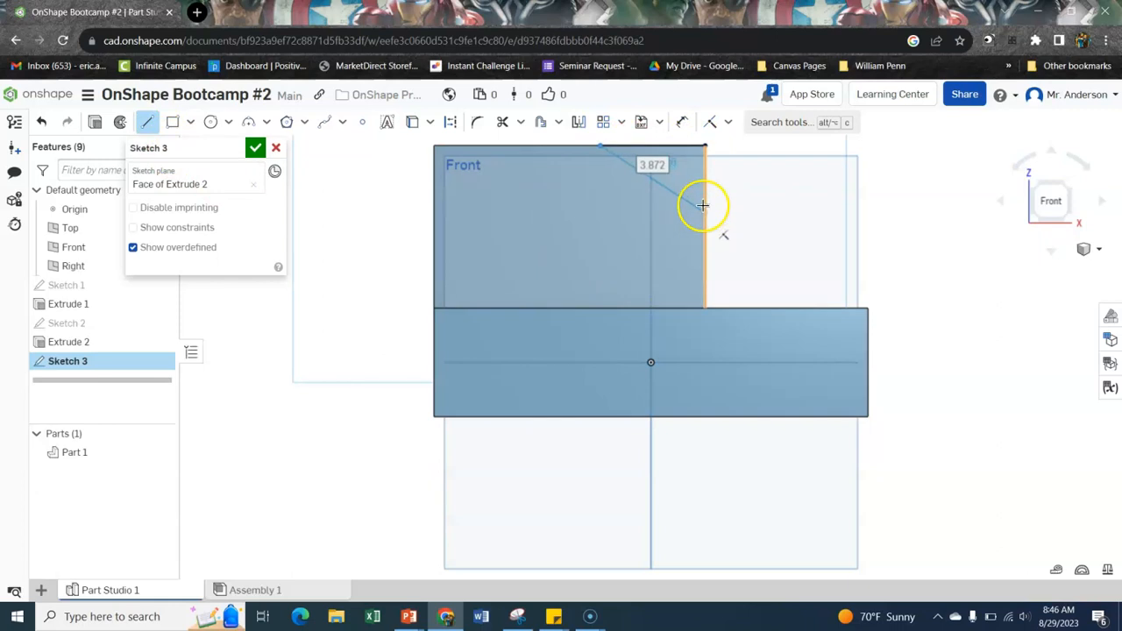
pyautogui.click(703, 202)
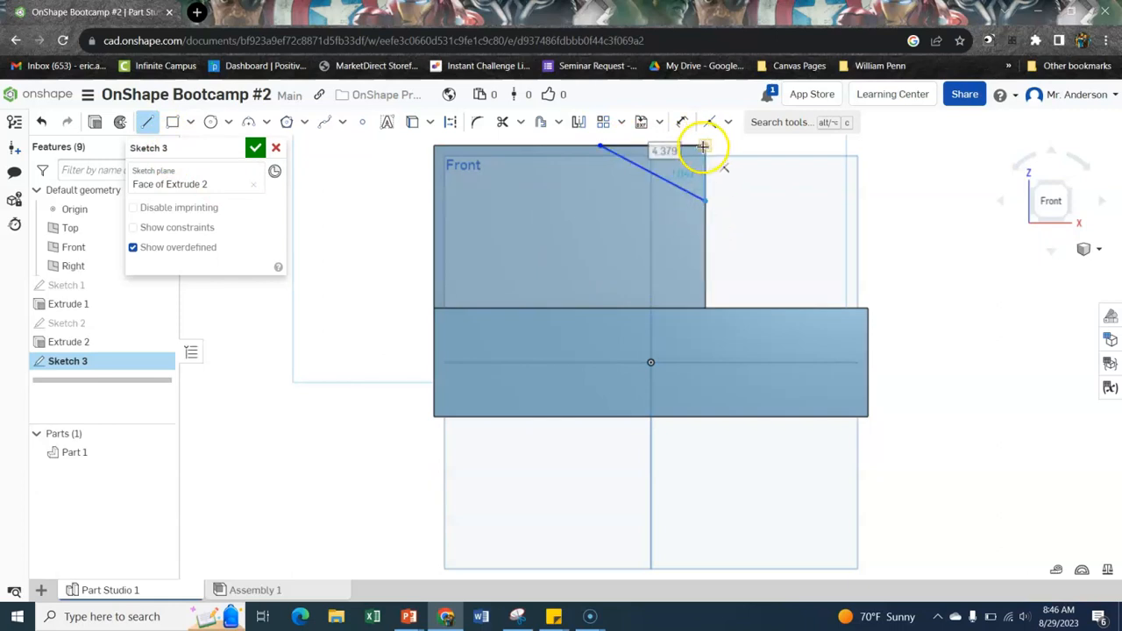
# Dimension the triangle's vertical and horizontal sides 4 cm each, and finish the sketch.
pyautogui.click(683, 122)
pyautogui.click(715, 183)
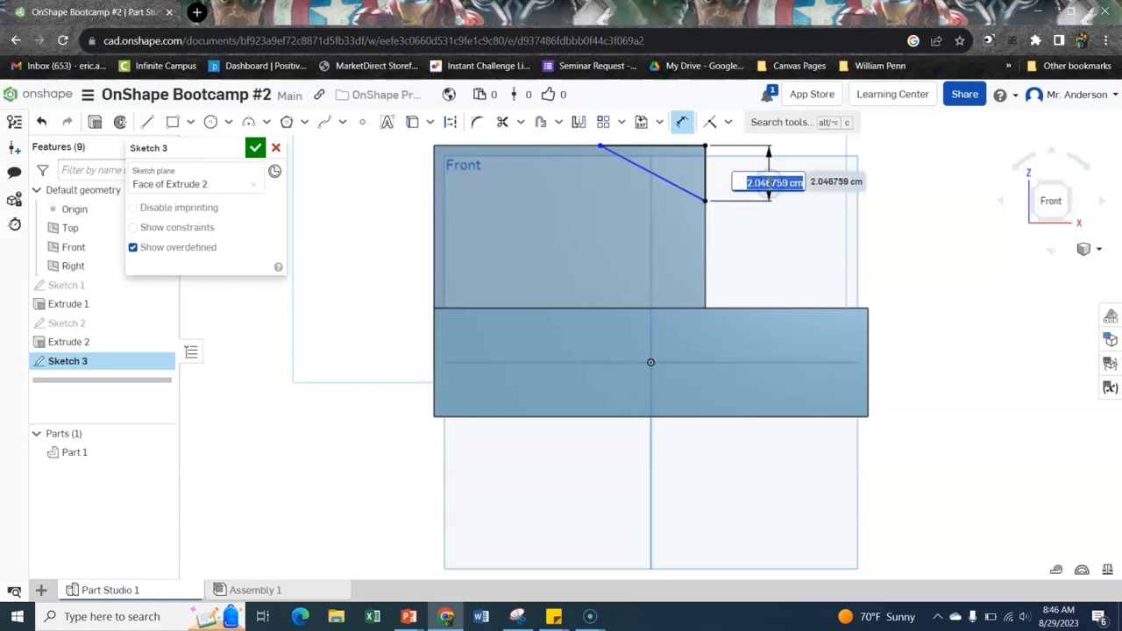
pyautogui.write('4')
pyautogui.press('Return')
pyautogui.moveTo(701, 238); pyautogui.dragTo(694, 347, button='middle')
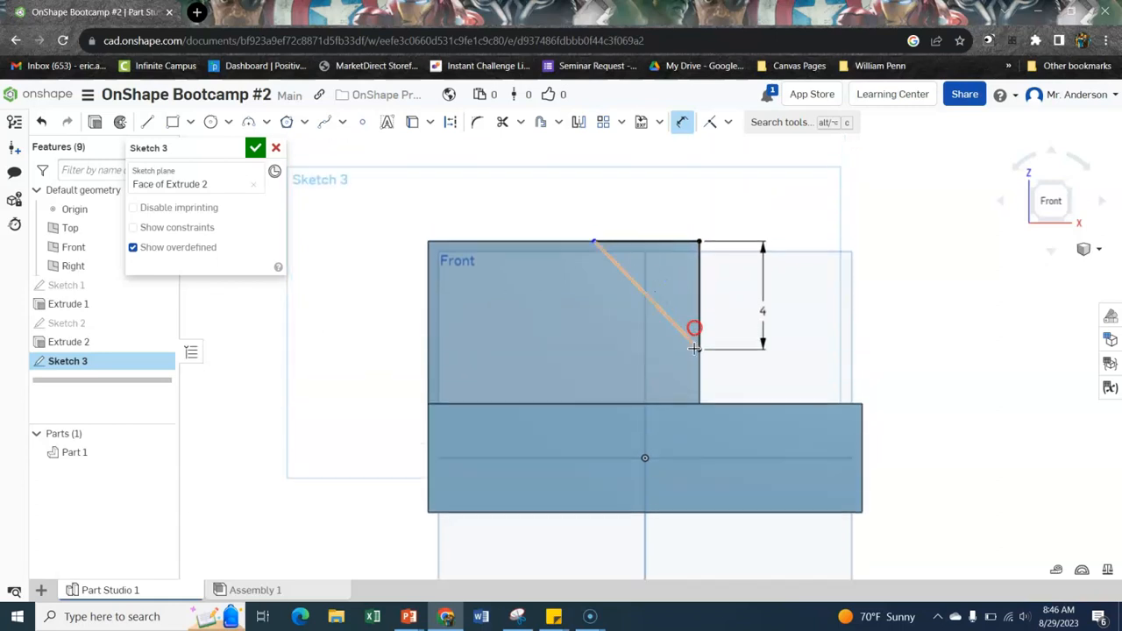
pyautogui.click(666, 241)
pyautogui.click(658, 206)
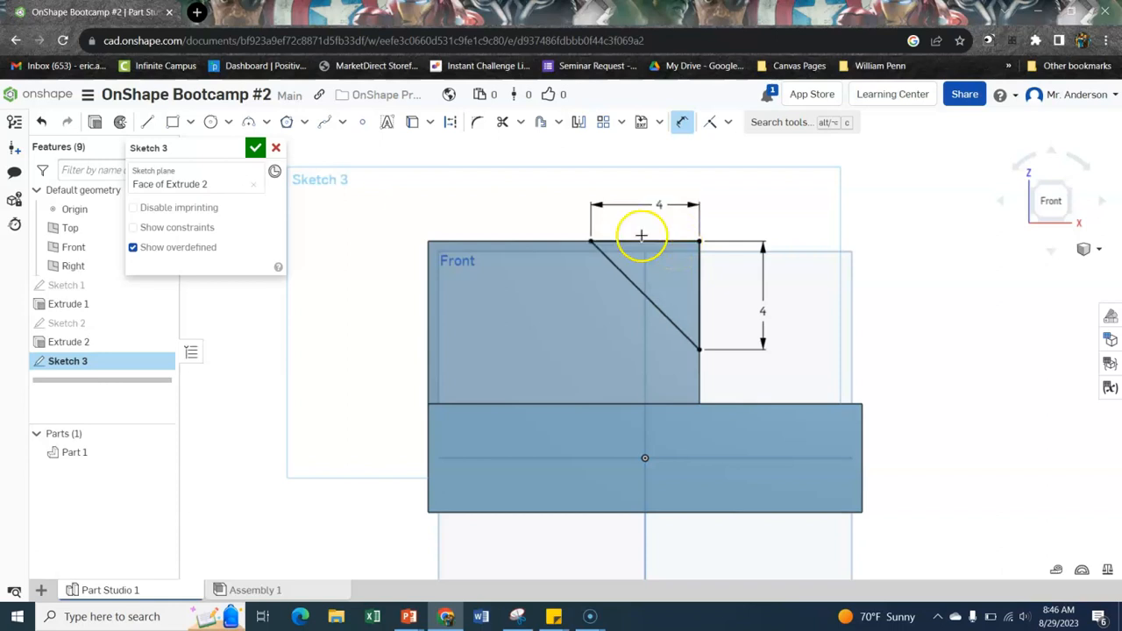
pyautogui.click(250, 149)
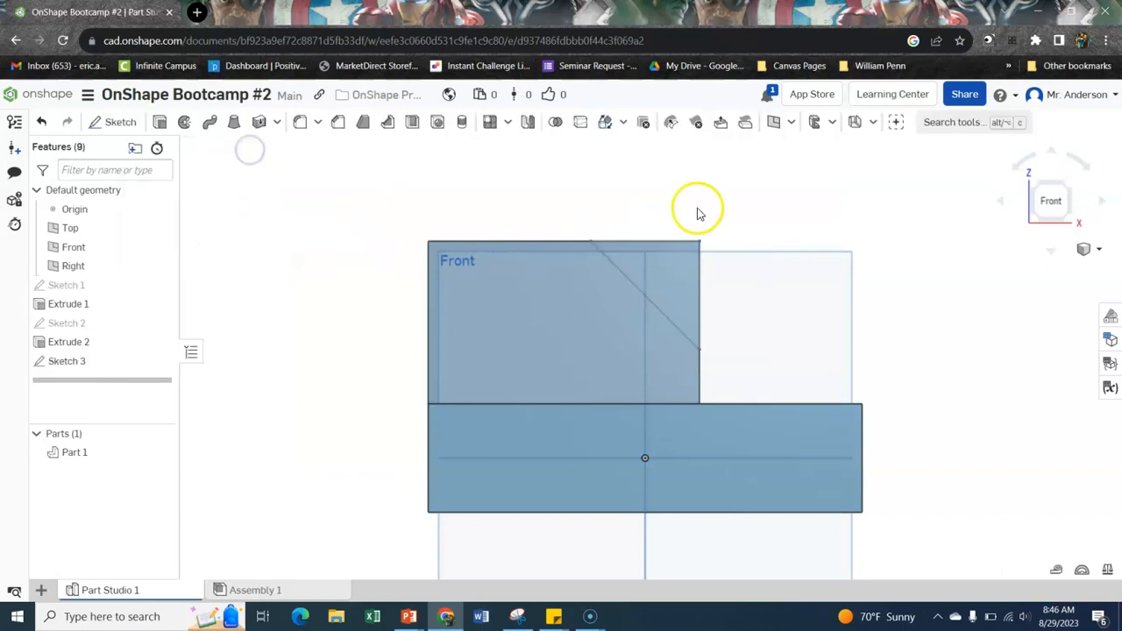
# Cut the triangular corner off the raised block with a Through all extrude set to remove material.
pyautogui.click(1083, 250)
pyautogui.click(1044, 265)
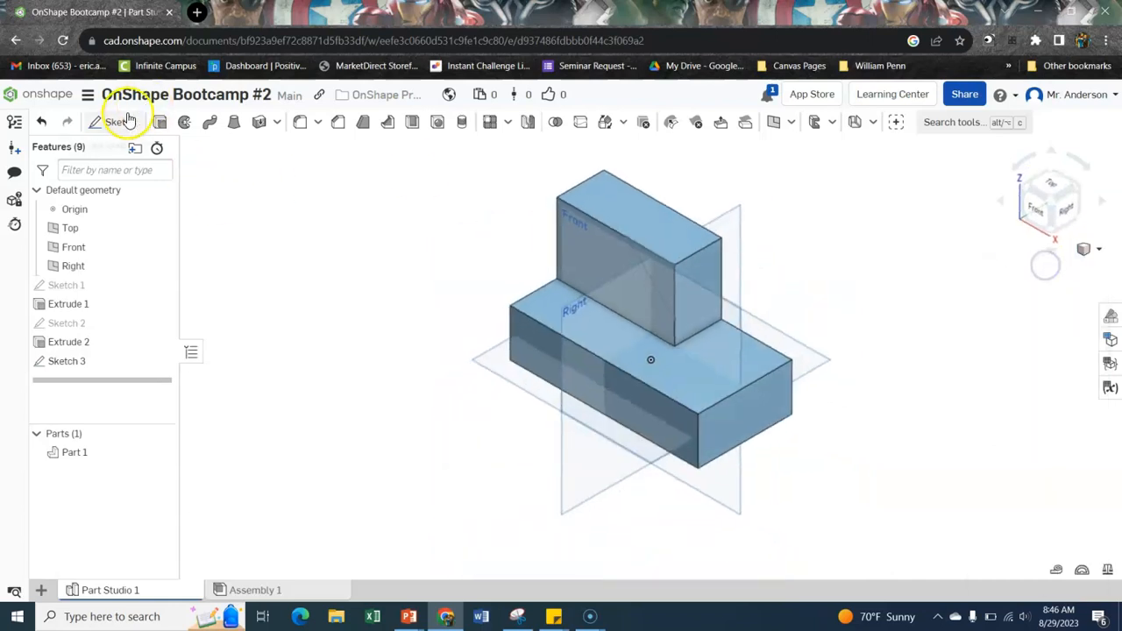
pyautogui.click(160, 122)
pyautogui.click(672, 274)
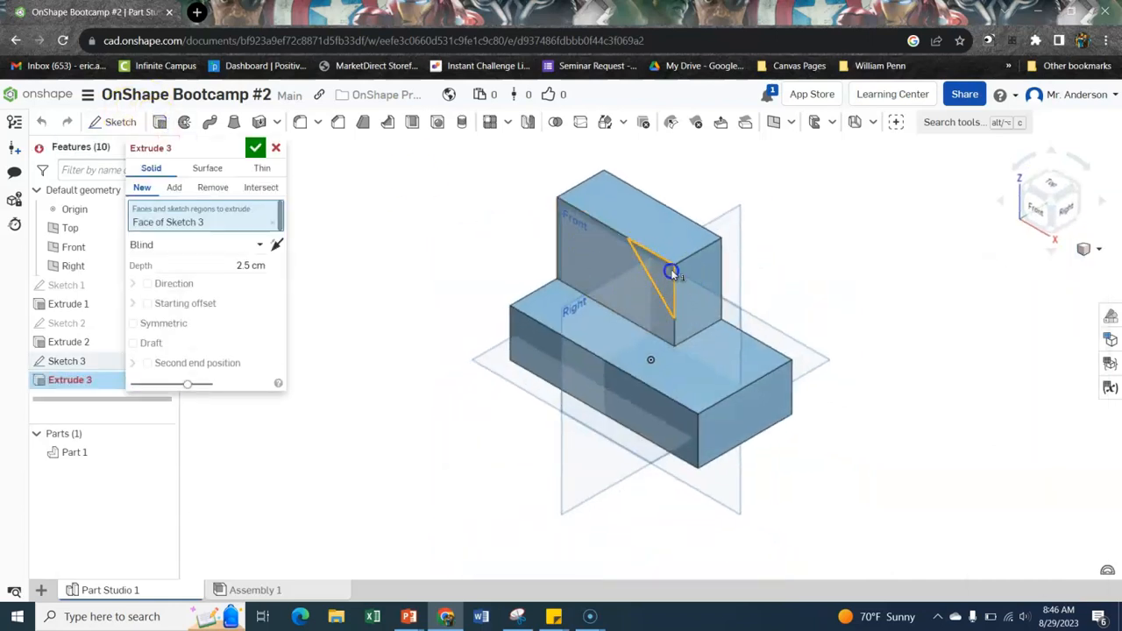
pyautogui.click(212, 189)
pyautogui.click(258, 244)
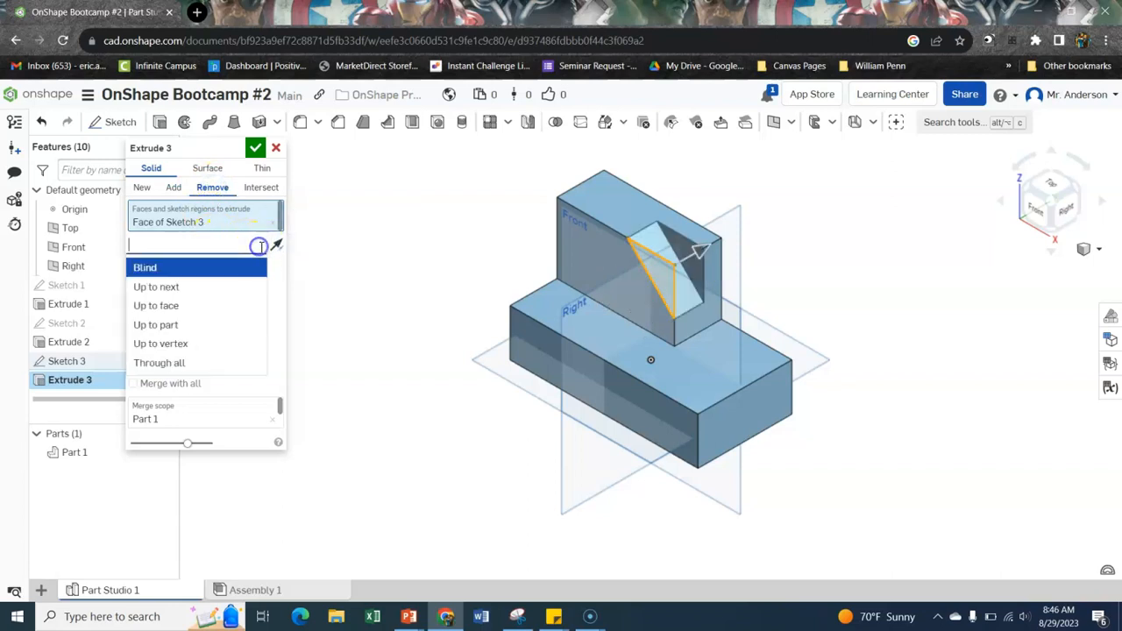
pyautogui.click(215, 362)
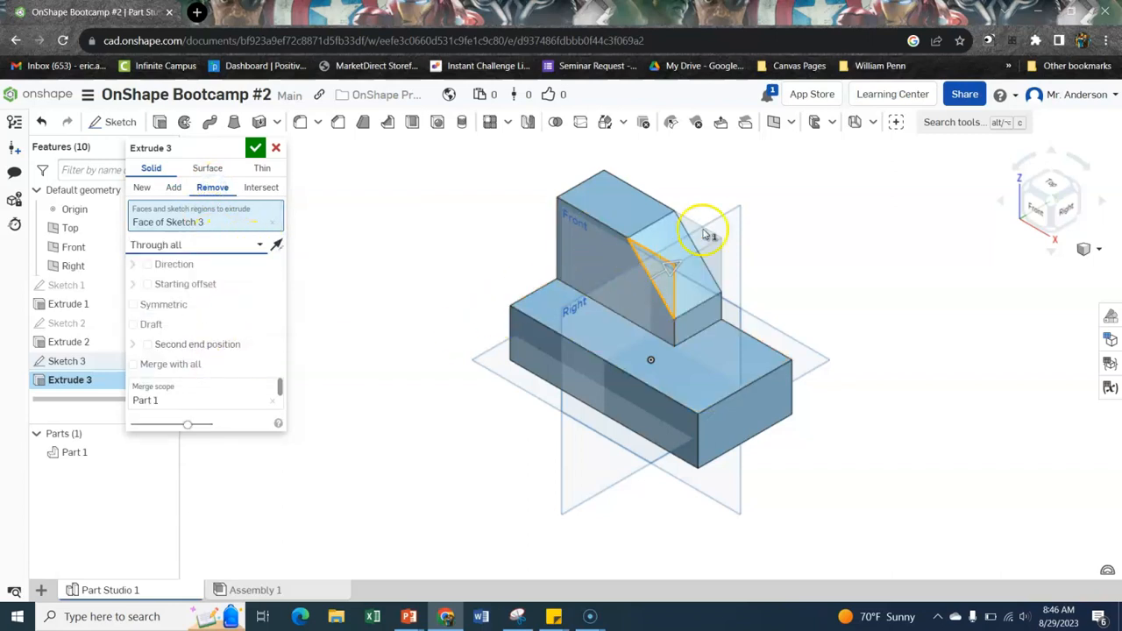
pyautogui.click(256, 148)
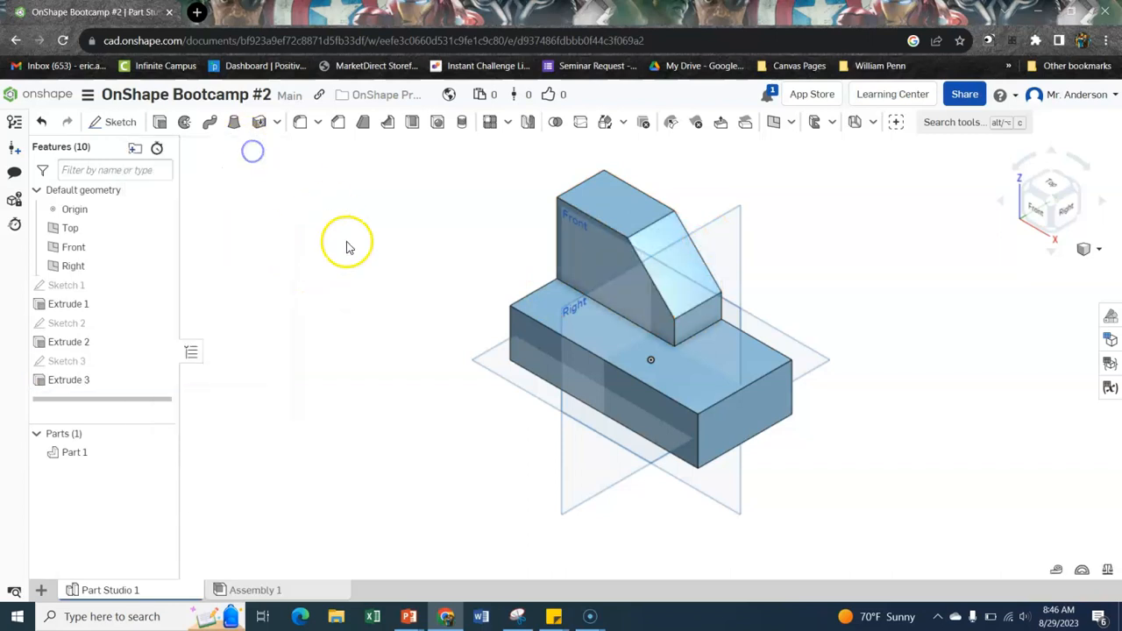
# Sketch a corner triangle about 4.5 cm wide and 3 cm deep on the base's top face at its front-right corner.
pyautogui.click(774, 363)
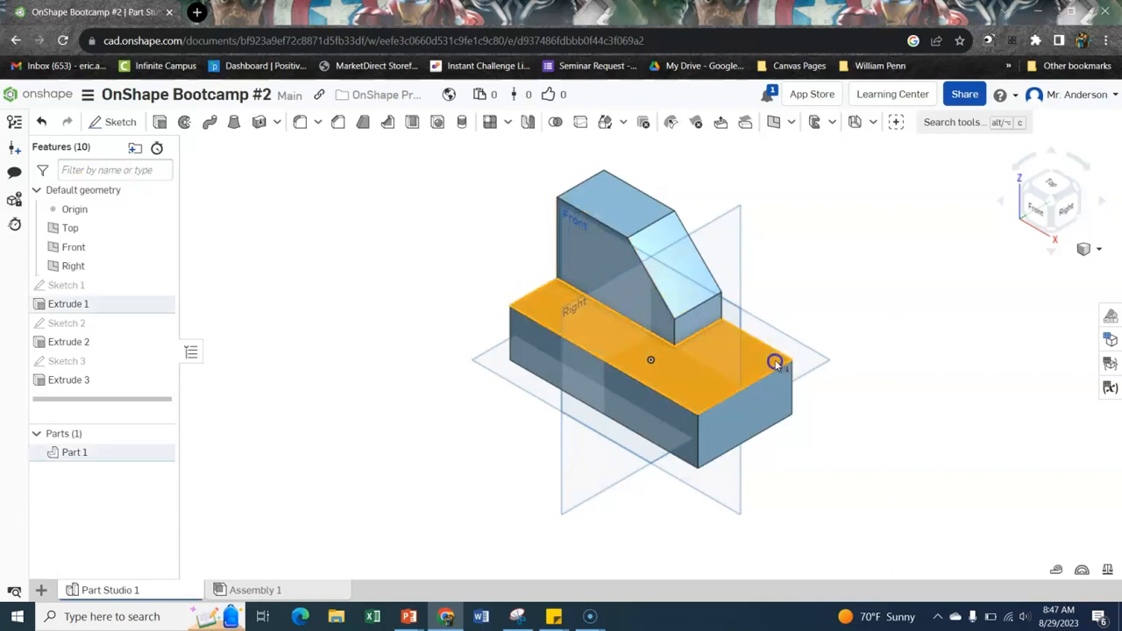
pyautogui.click(116, 122)
pyautogui.click(1050, 184)
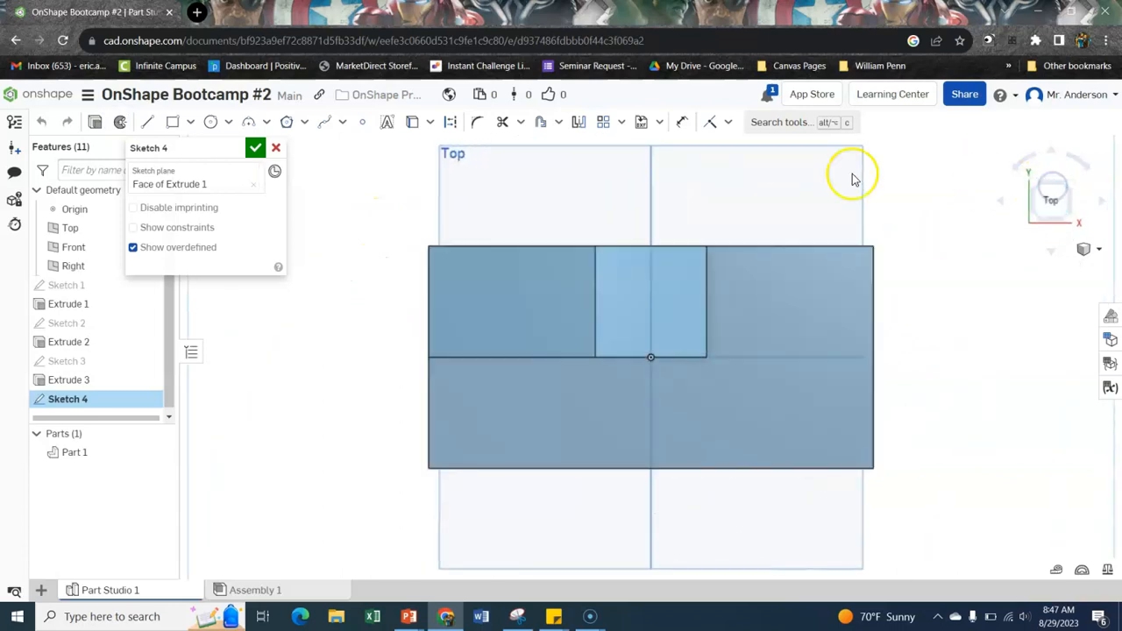
pyautogui.click(147, 122)
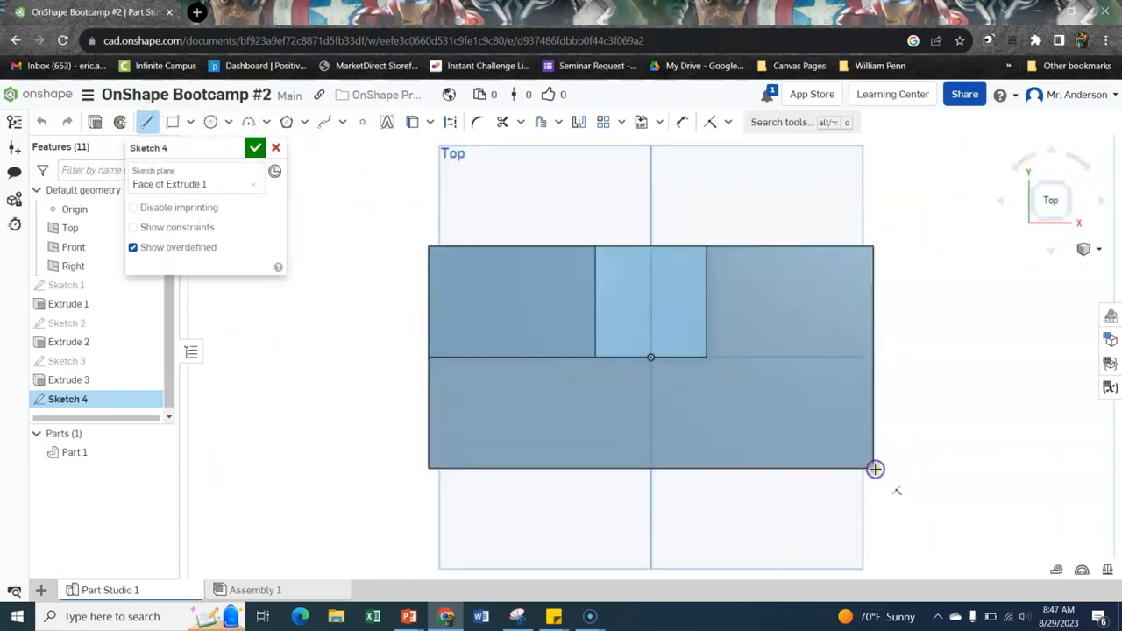
pyautogui.click(874, 387)
pyautogui.click(747, 469)
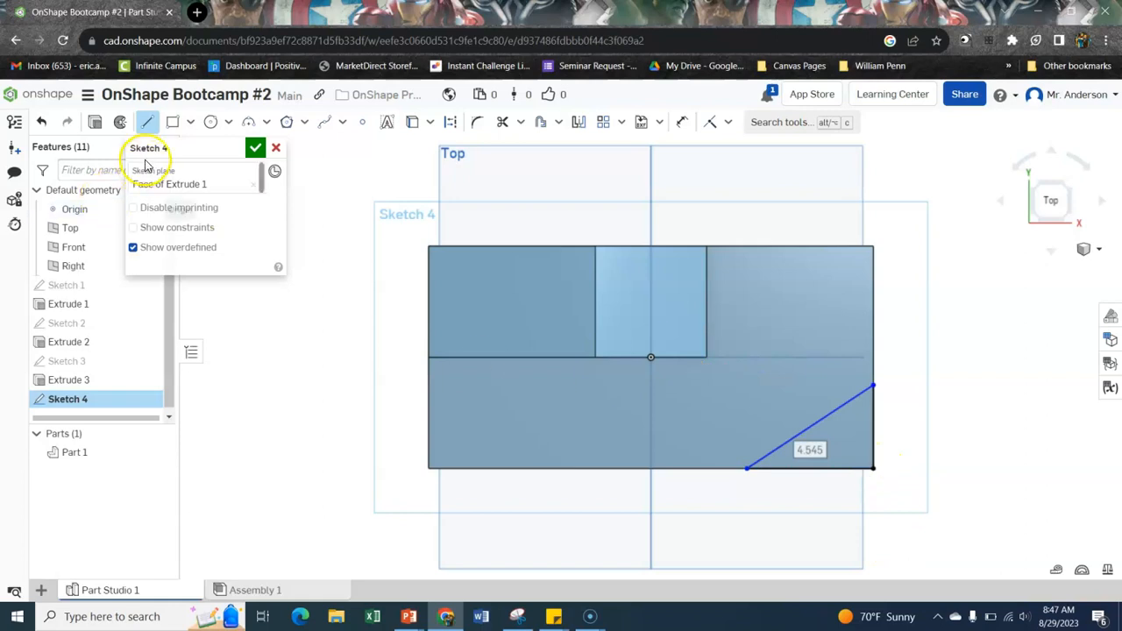
# Dimension the triangle's side along the base's right edge 6 cm.
pyautogui.click(682, 122)
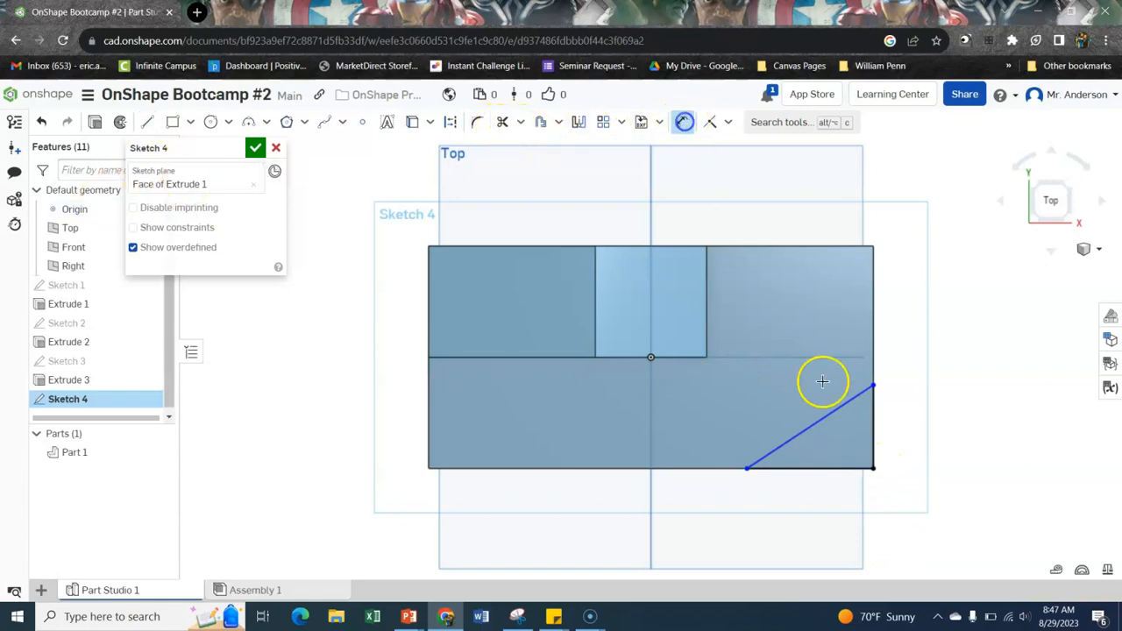
pyautogui.click(875, 431)
pyautogui.click(952, 431)
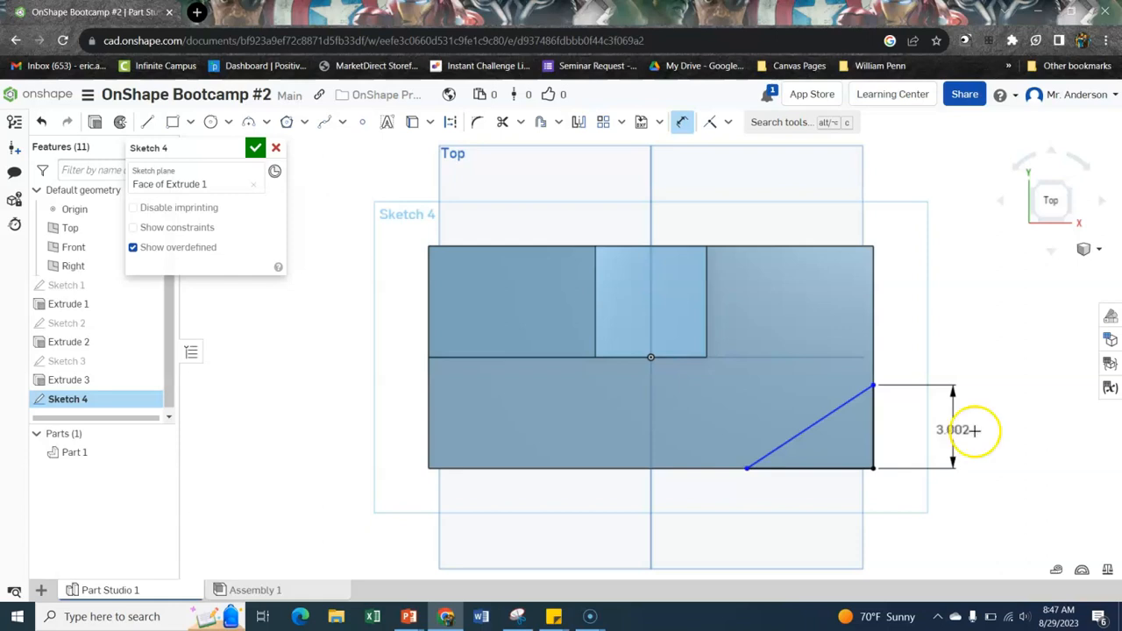
pyautogui.click(968, 435)
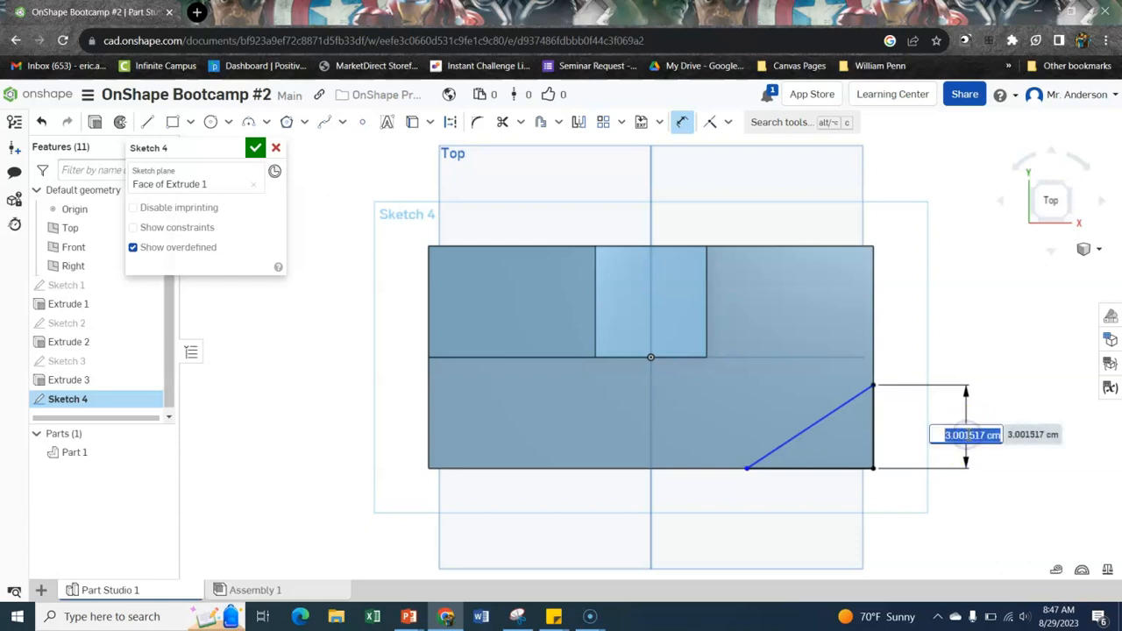
pyautogui.press('Return')
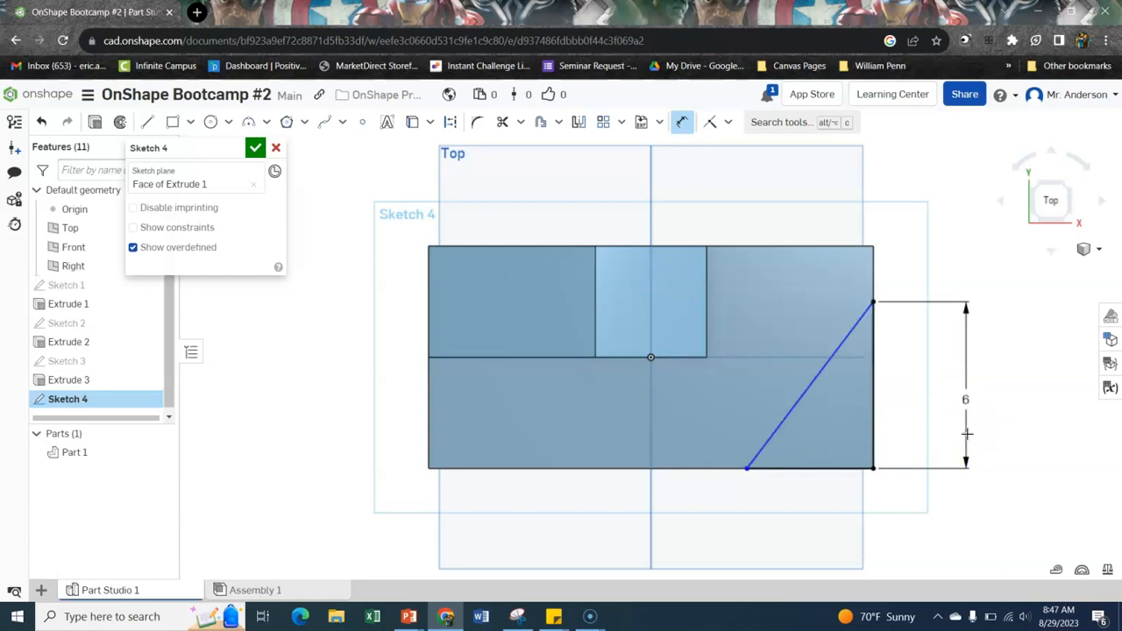
# Dimension the triangle's side along the base's front edge 6 cm, and finish the sketch.
pyautogui.click(822, 469)
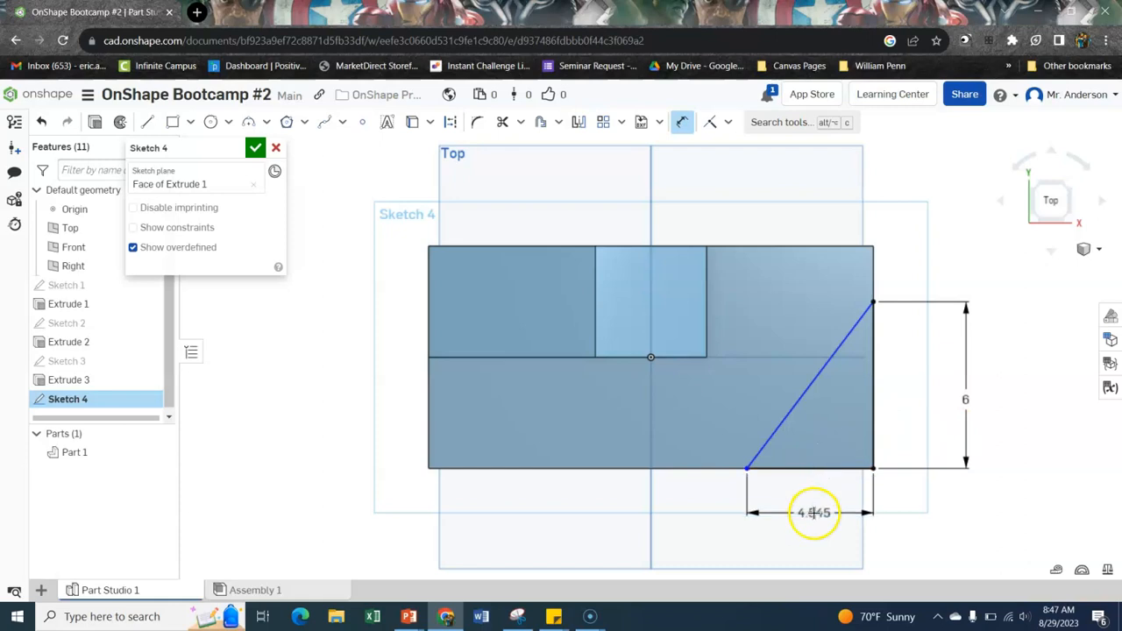
pyautogui.click(815, 513)
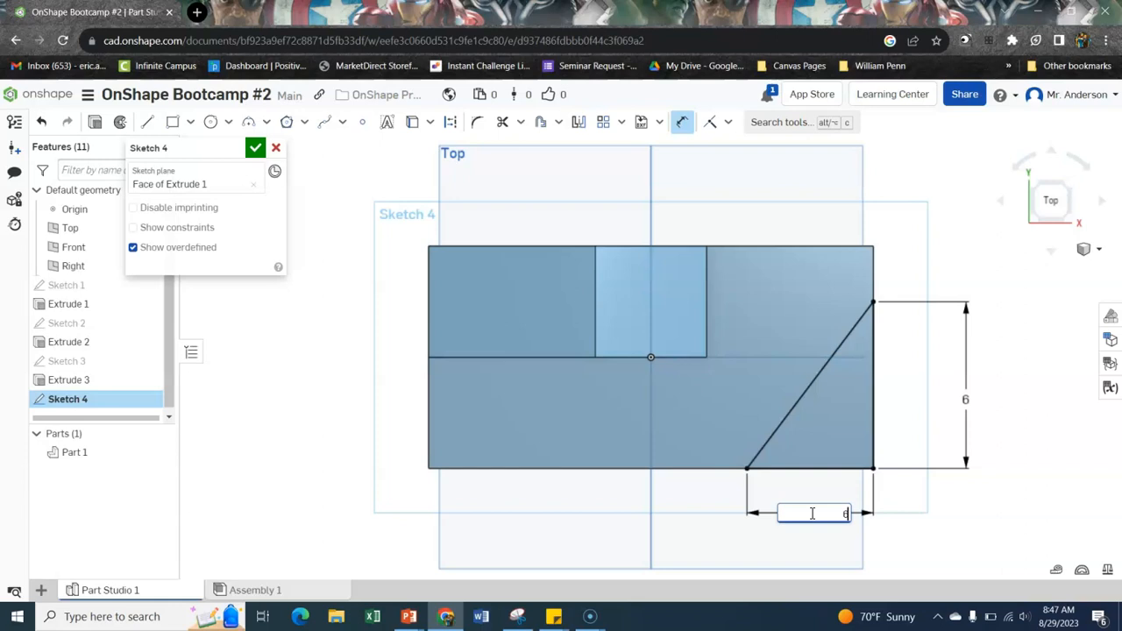
pyautogui.write('6')
pyautogui.press('Return')
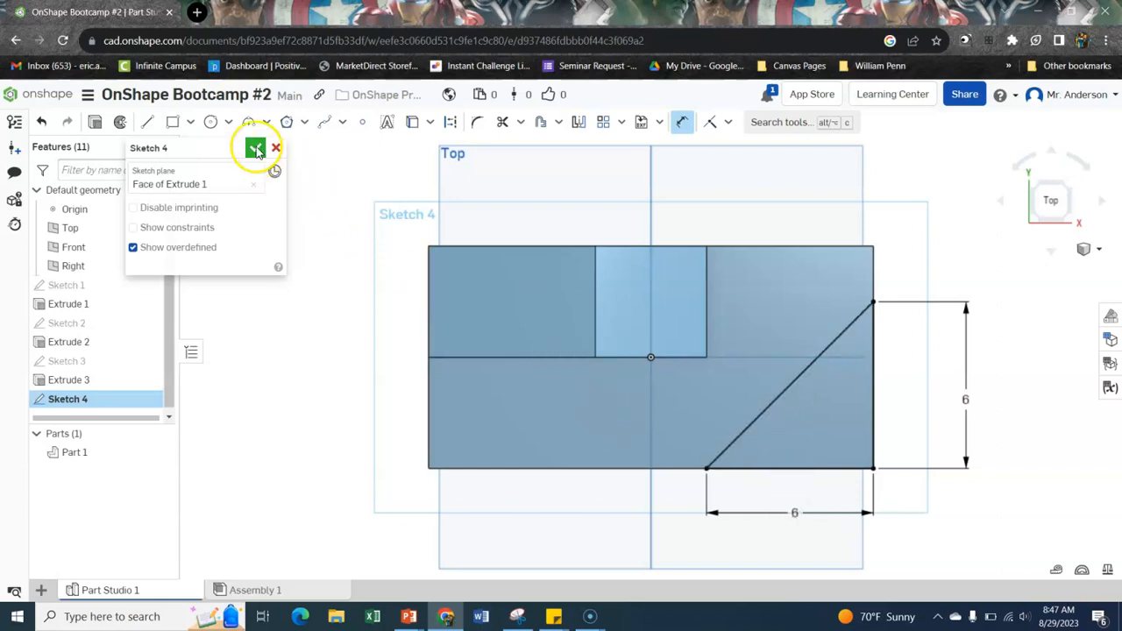
pyautogui.click(256, 147)
# Cut the triangular corner off the base with a Through all extrude set to remove material.
pyautogui.click(1087, 250)
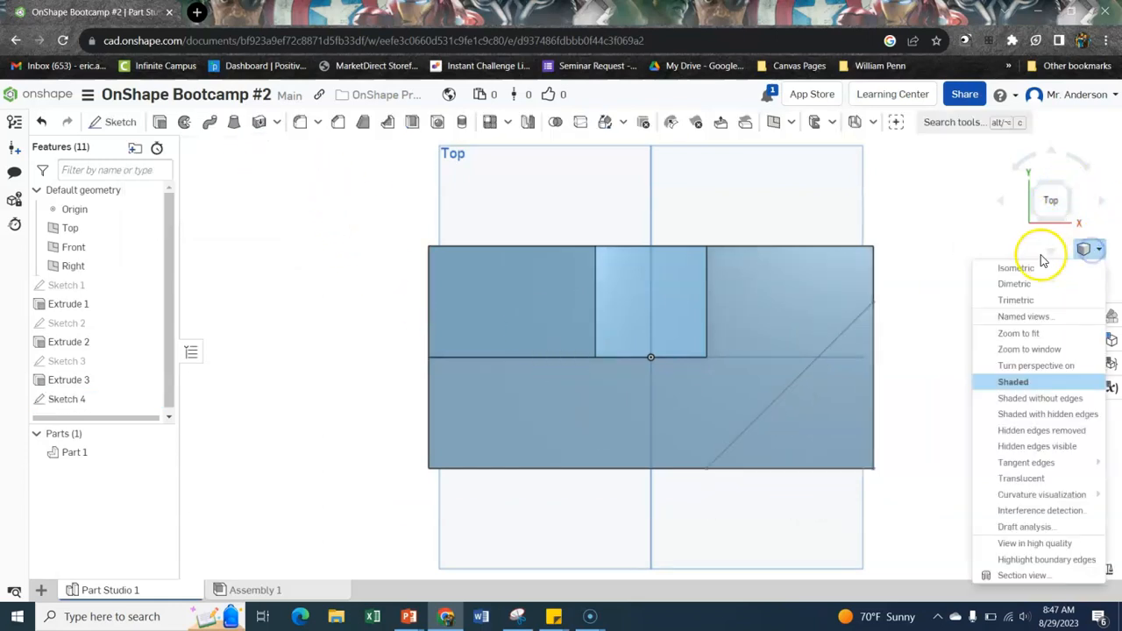
pyautogui.click(1027, 264)
pyautogui.click(160, 122)
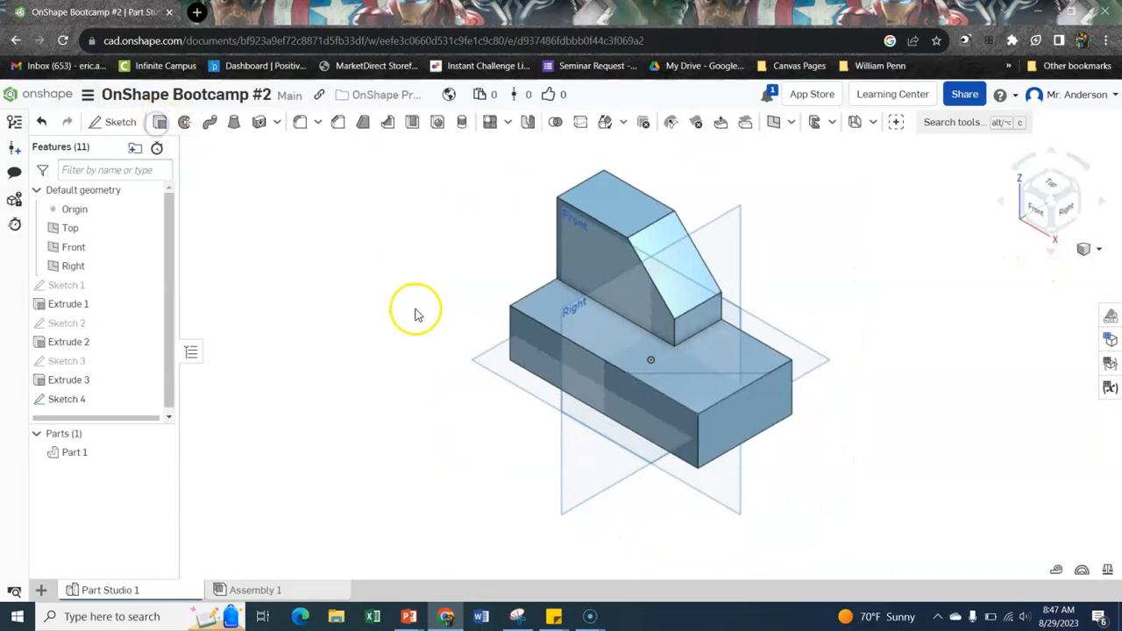
pyautogui.click(745, 386)
pyautogui.click(213, 186)
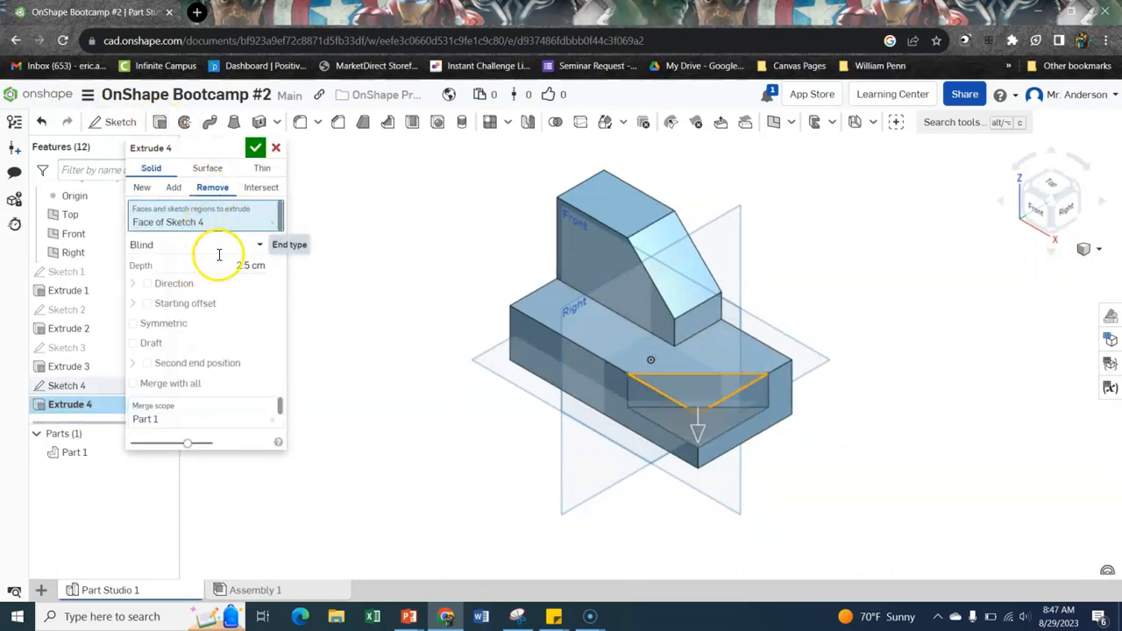
pyautogui.click(220, 244)
pyautogui.click(206, 361)
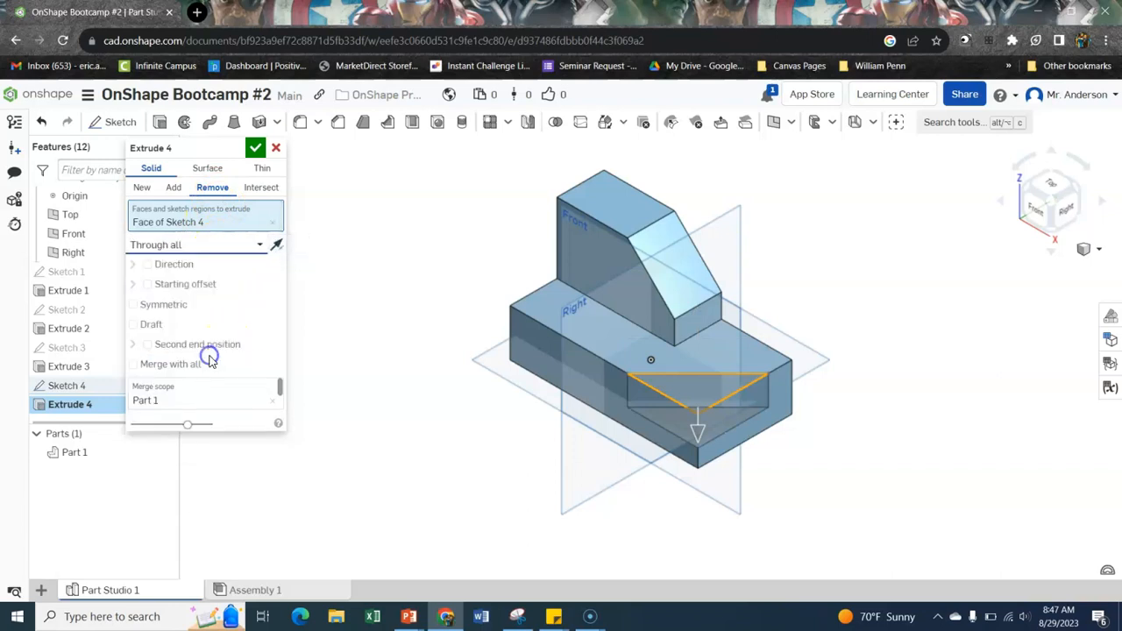
pyautogui.click(254, 148)
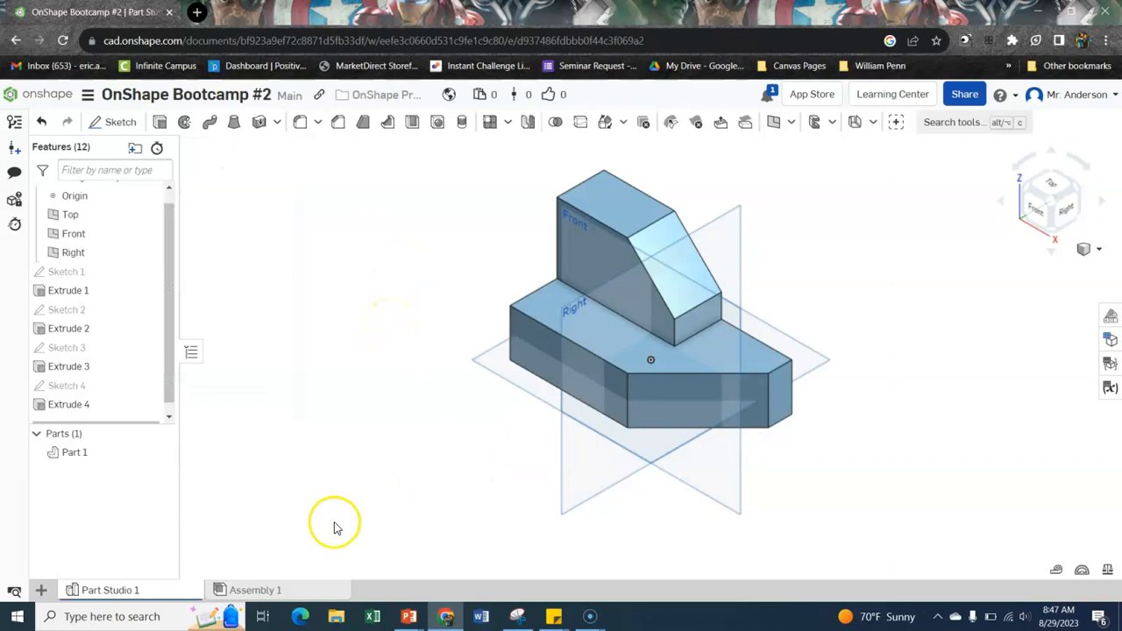
# Assign Cast iron from the Onshape Material Library to Part 1.
pyautogui.rightClick(74, 456)
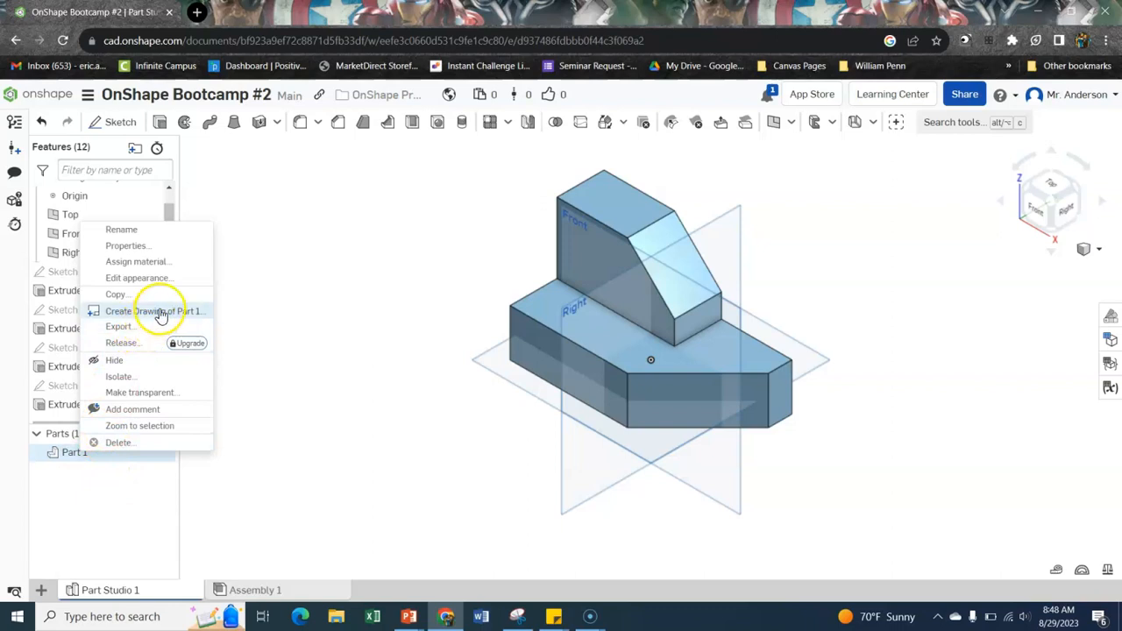
pyautogui.click(144, 262)
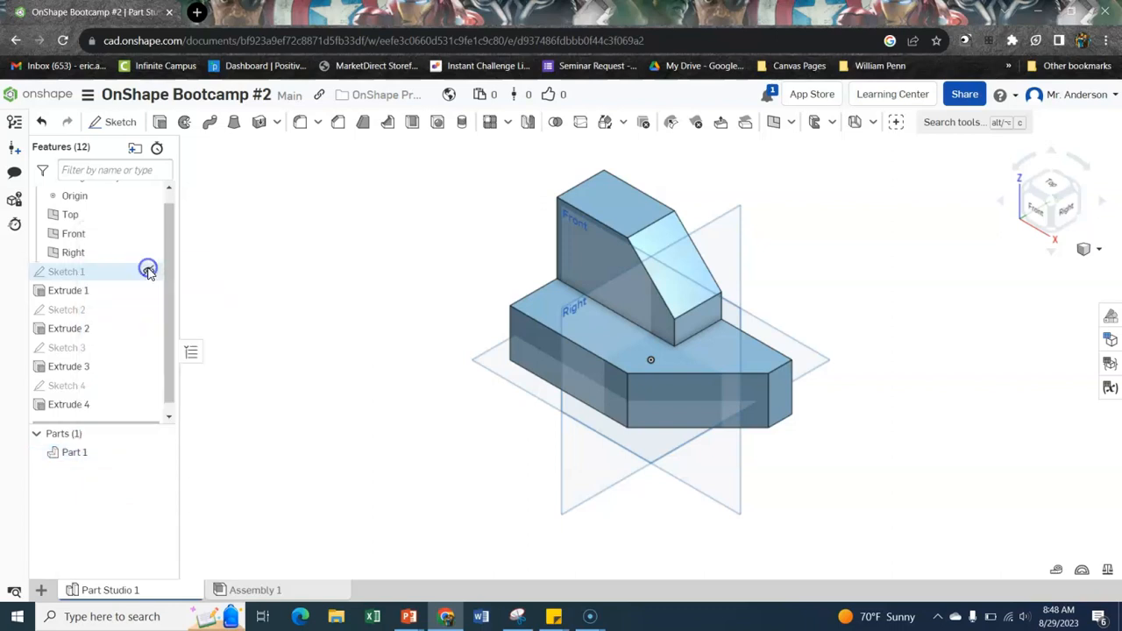
pyautogui.click(285, 408)
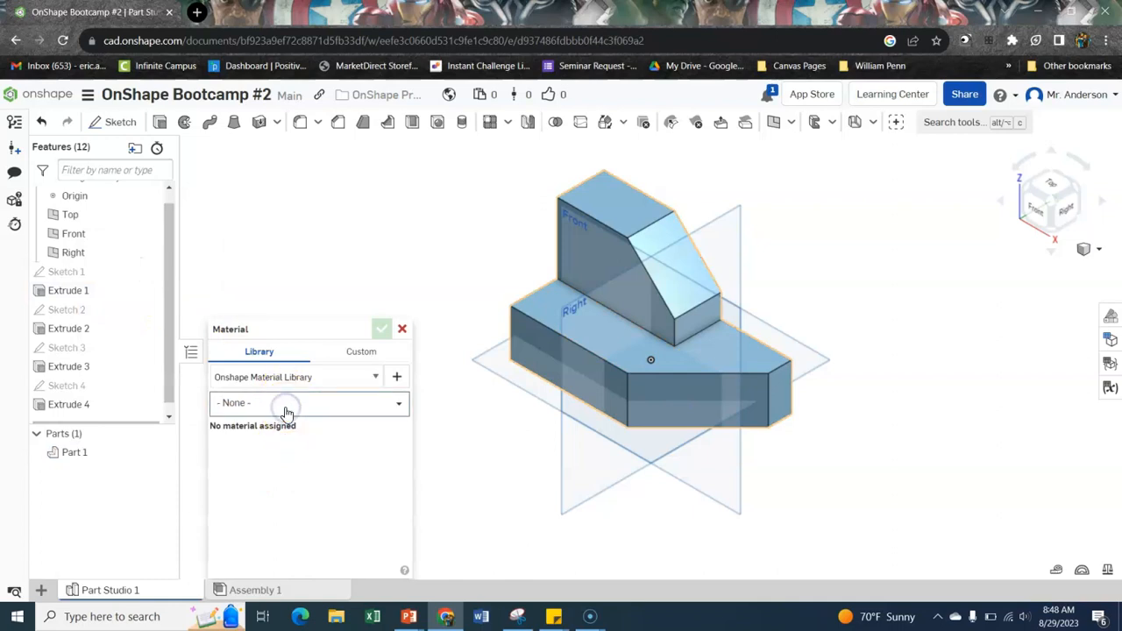
pyautogui.write('cast')
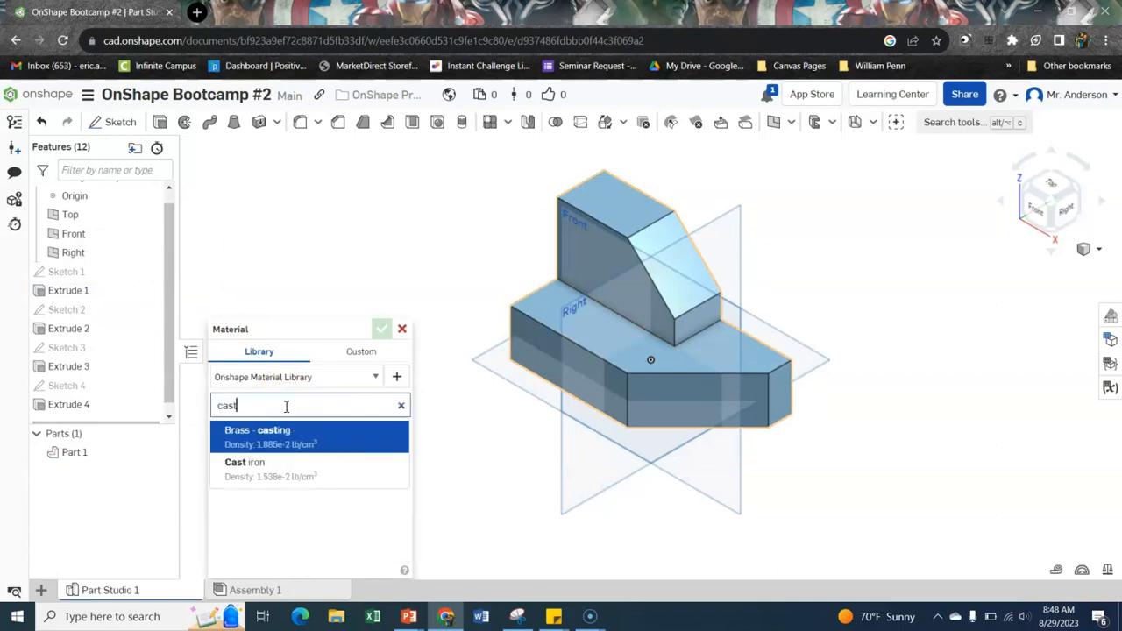
pyautogui.click(303, 465)
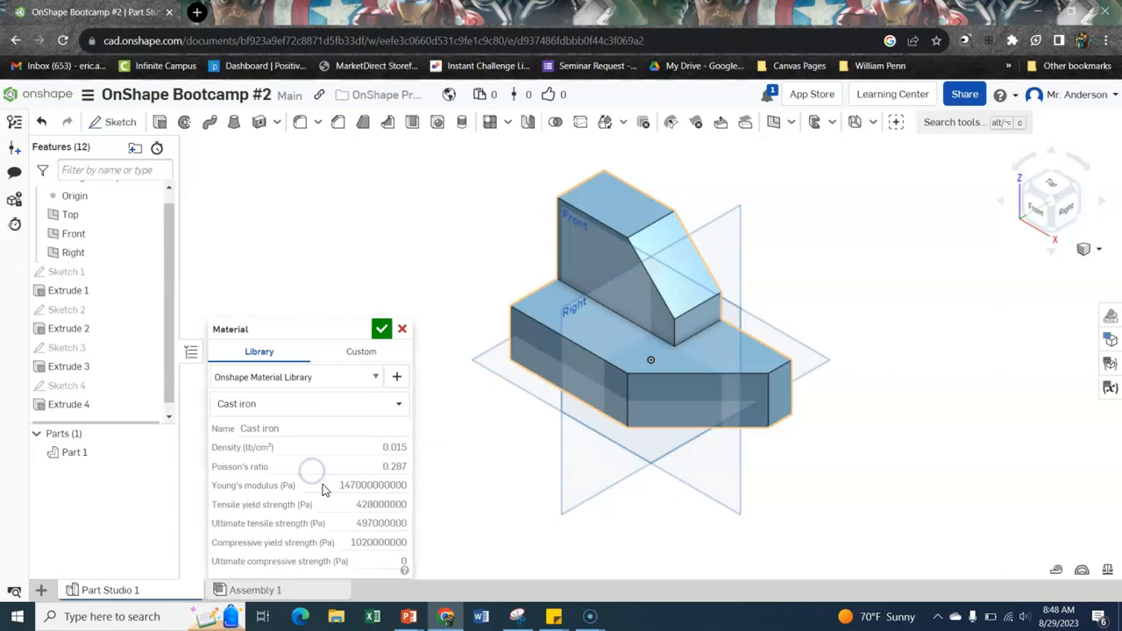
pyautogui.click(382, 329)
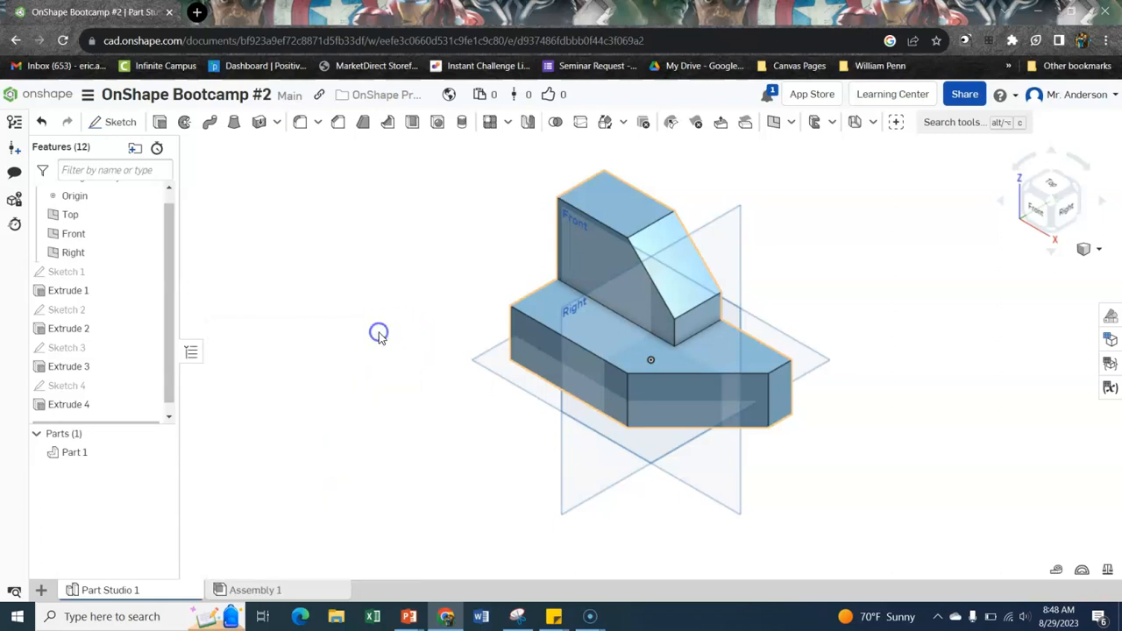
# Change the appearance of Part 1 to the dark gray color 666359.
pyautogui.rightClick(77, 460)
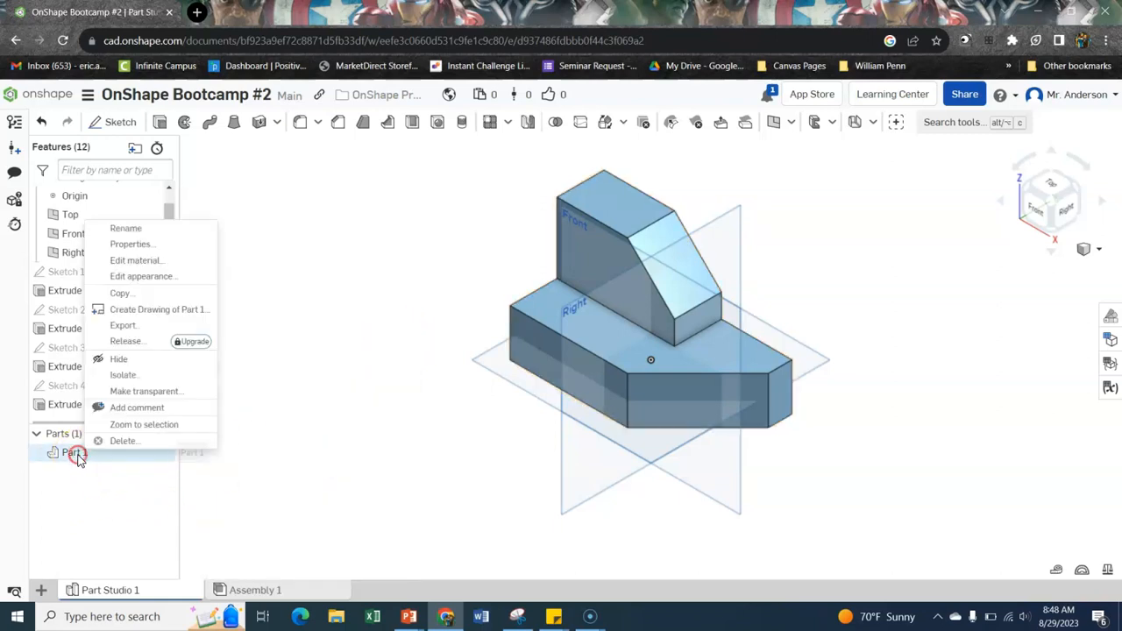
pyautogui.click(124, 279)
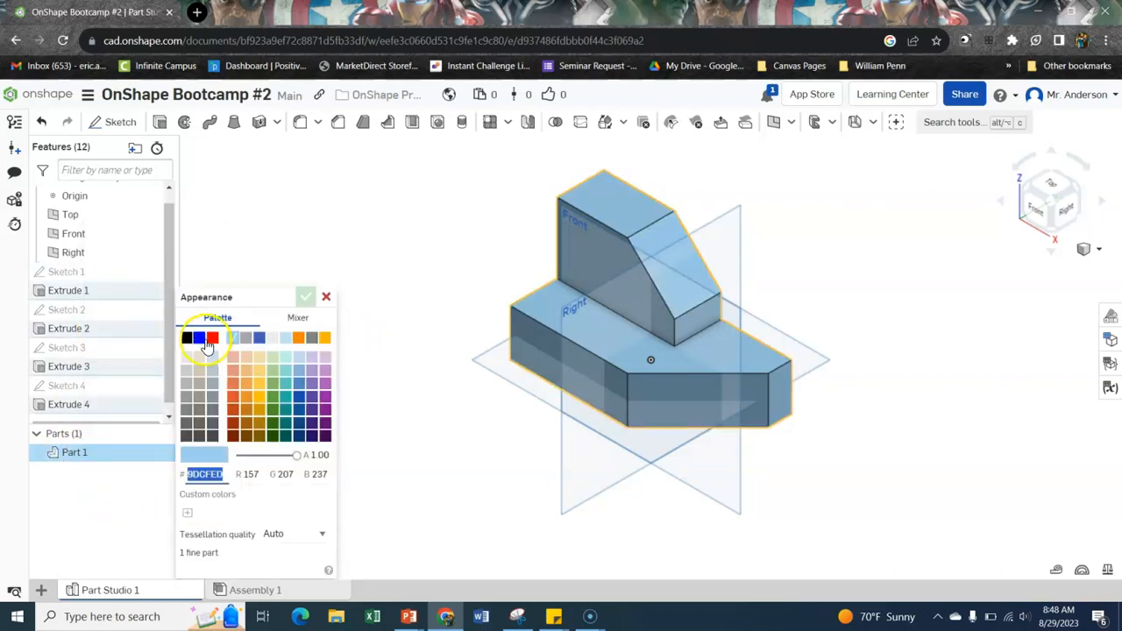
pyautogui.click(201, 428)
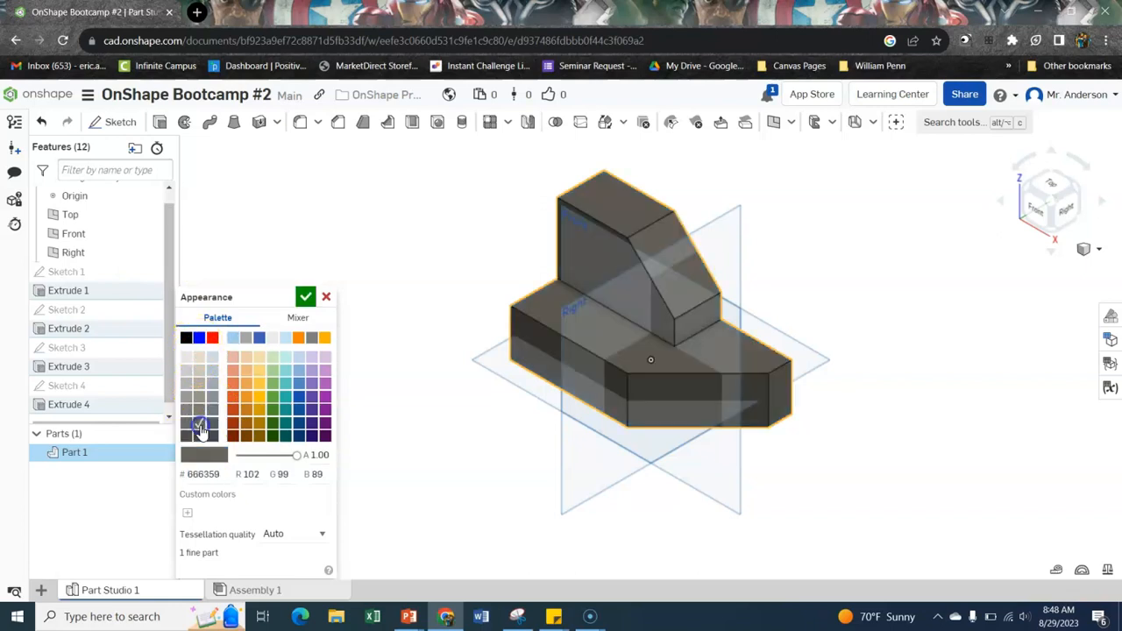
pyautogui.click(305, 297)
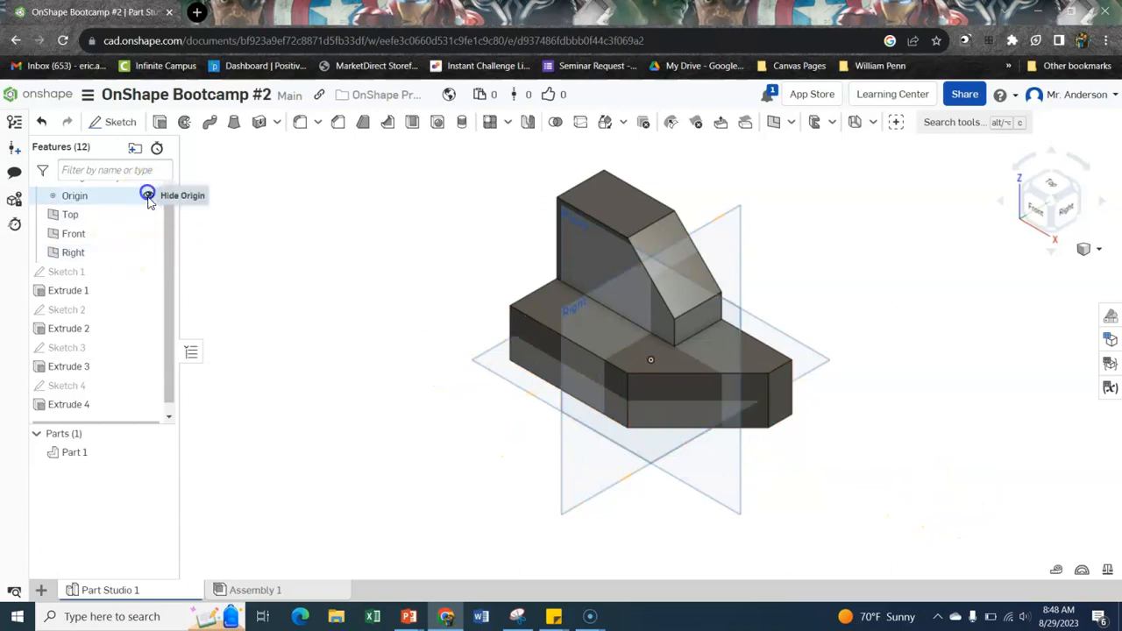
# Hide the origin and the Front, Right and Top planes.
pyautogui.click(149, 195)
pyautogui.click(149, 229)
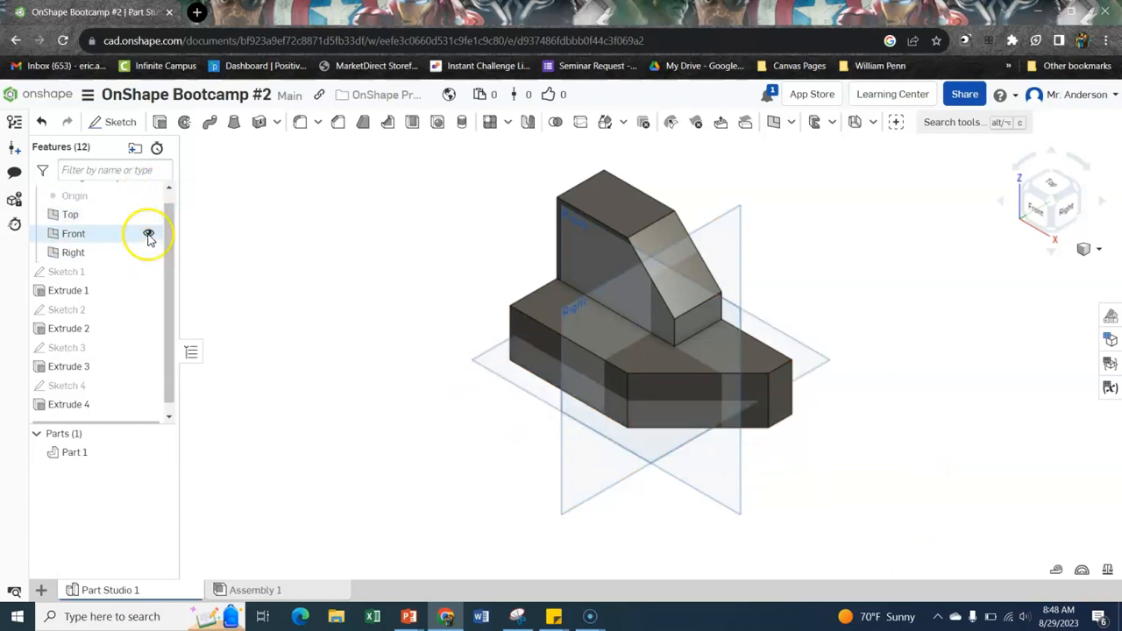
pyautogui.click(149, 254)
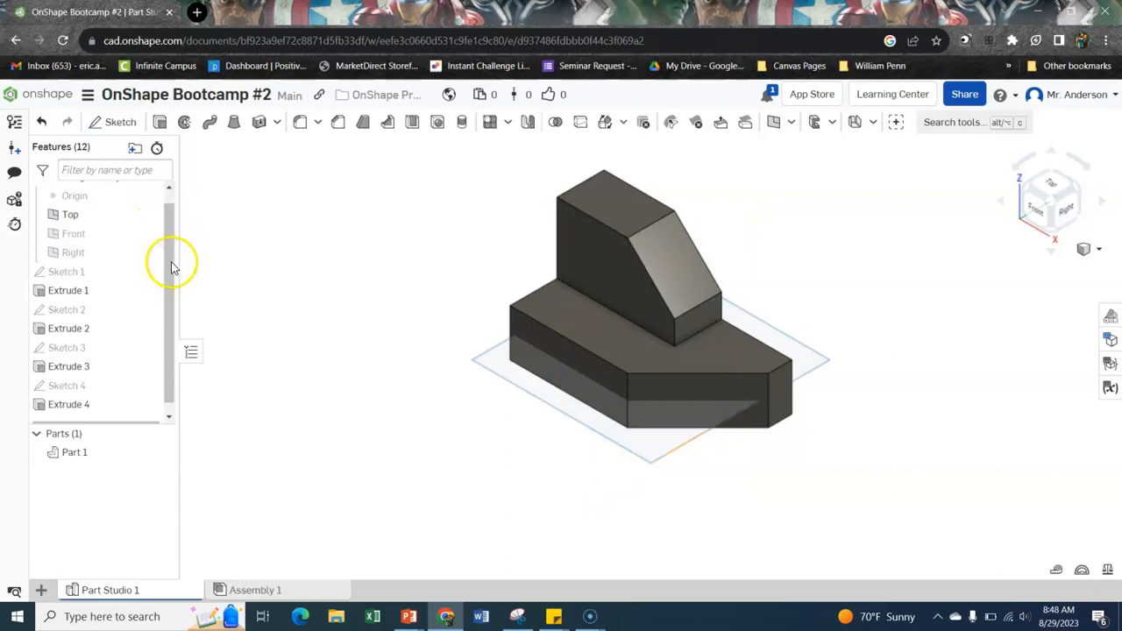
pyautogui.click(147, 214)
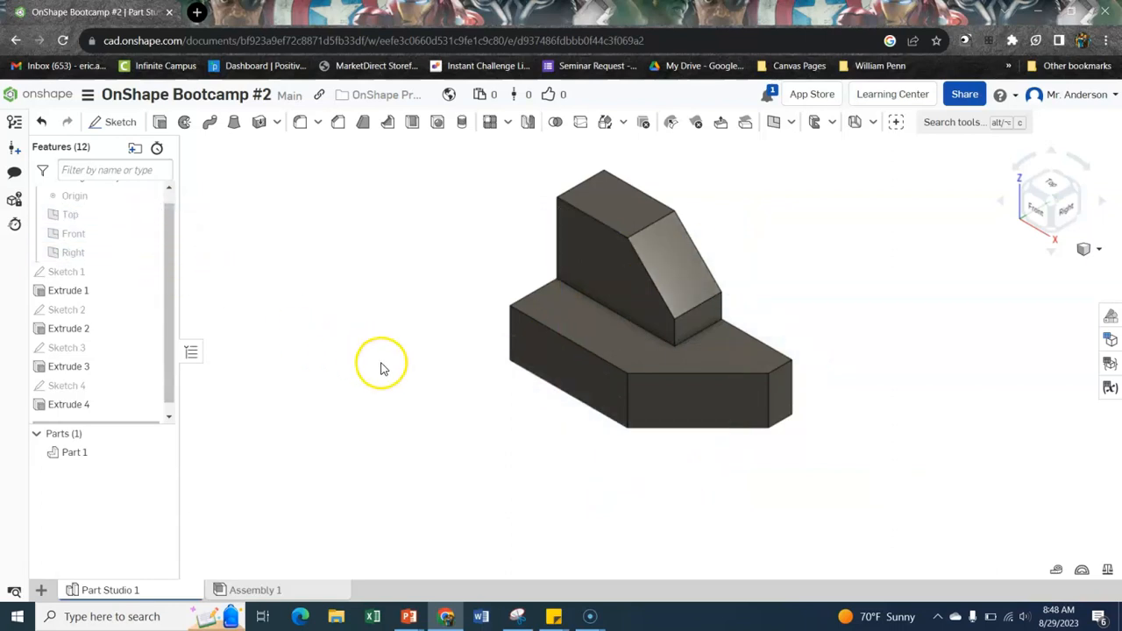
# Examine the mass properties of Part 1, including its mass, volume and surface area, and close the read-out.
pyautogui.moveTo(425, 370); pyautogui.dragTo(631, 381, button='middle')
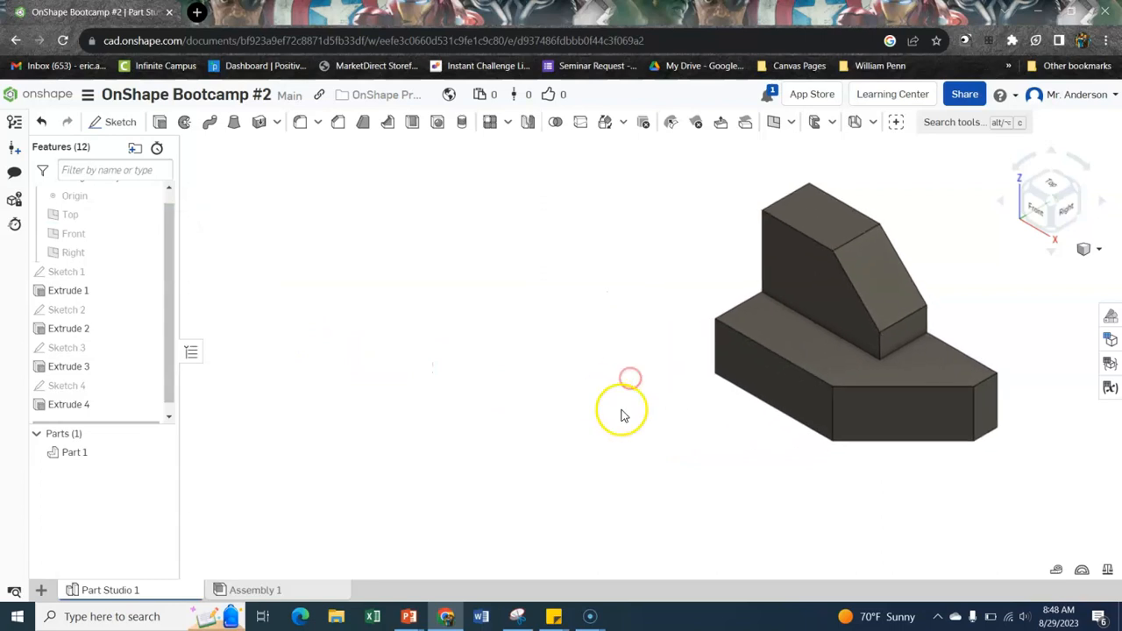
pyautogui.click(1107, 570)
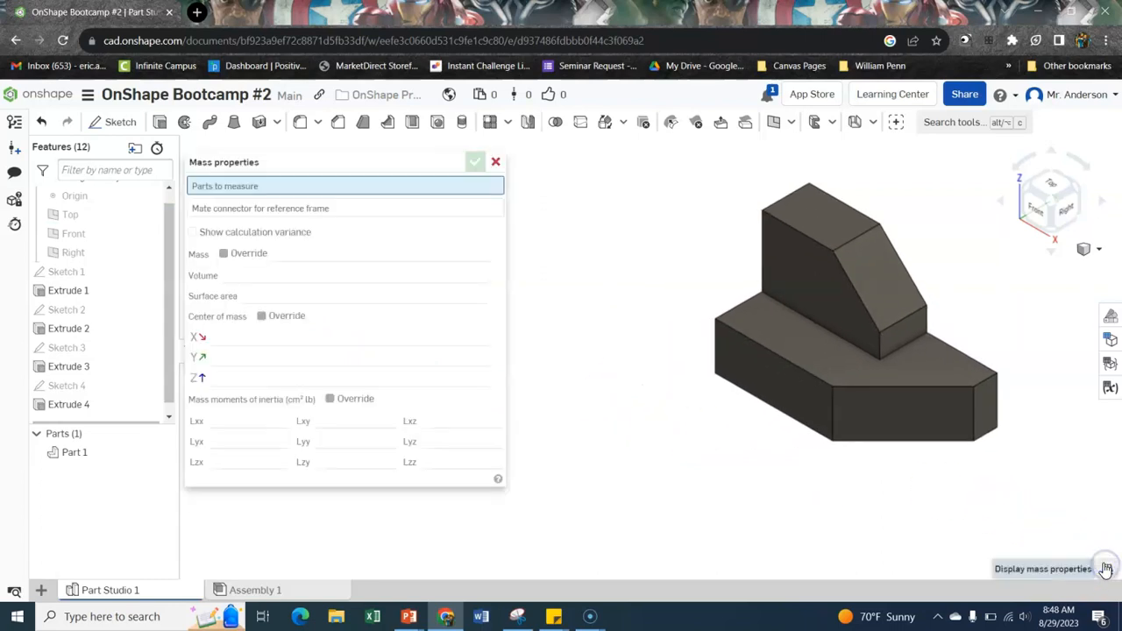
pyautogui.click(68, 454)
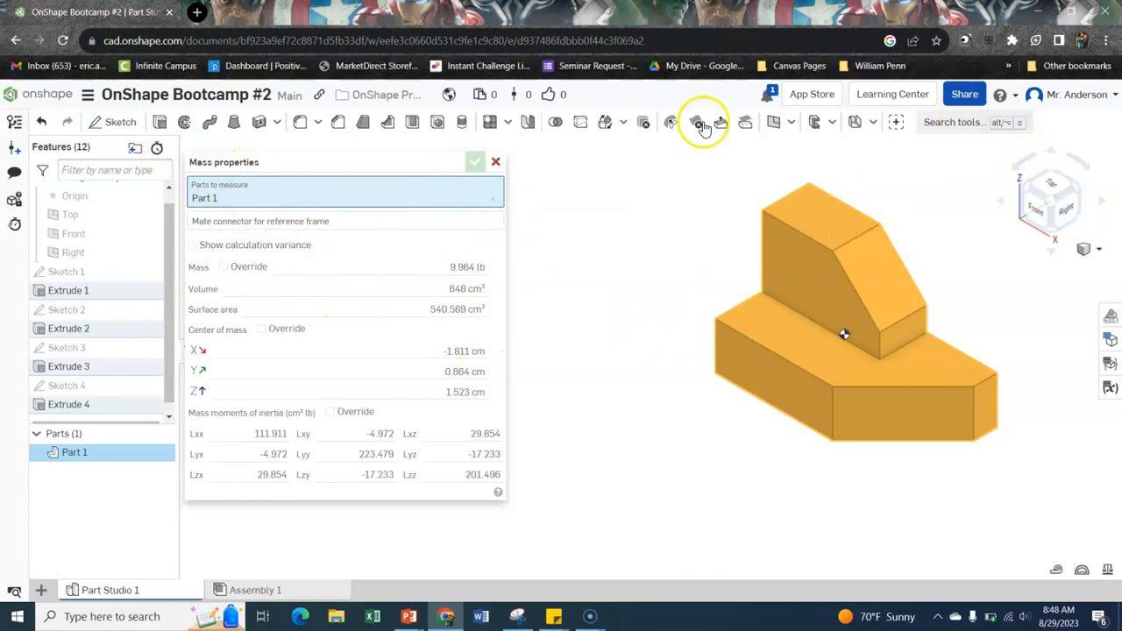
pyautogui.click(496, 163)
pyautogui.click(587, 272)
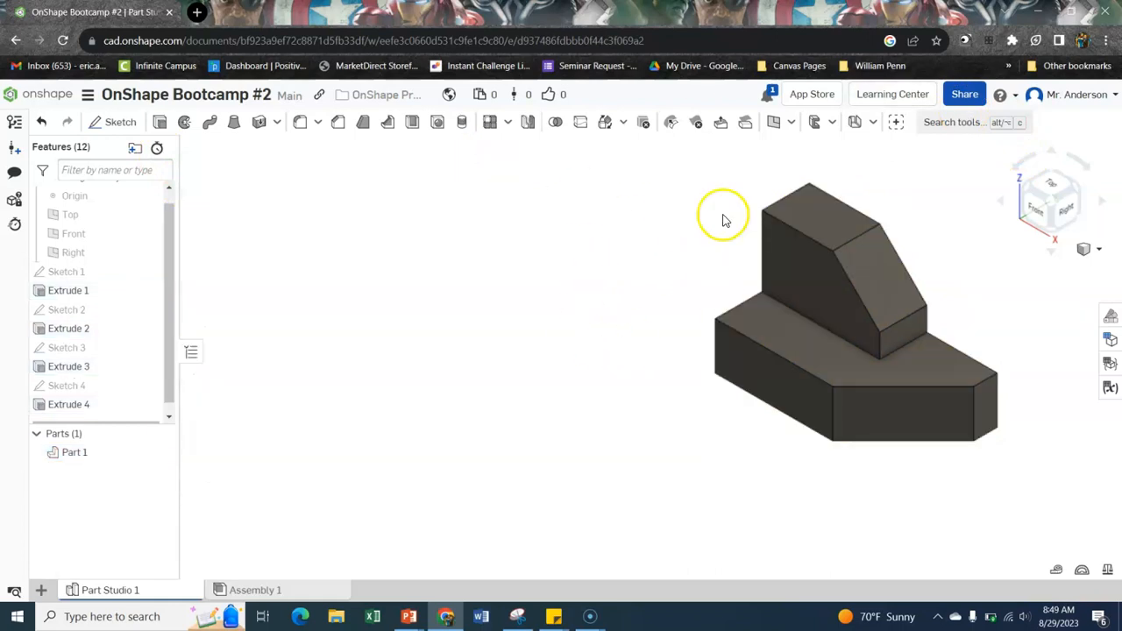